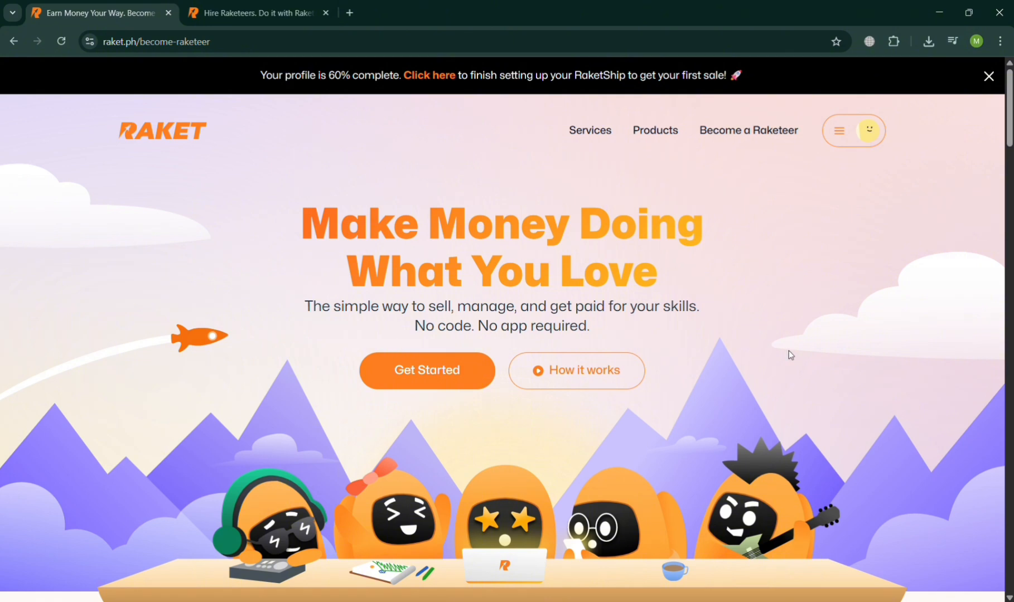
Look through the Become a Raketeer page, including its features, fees, FAQs and the three steps for starting a business
scroll(791, 354, down, 3)
scroll(791, 355, down, 6)
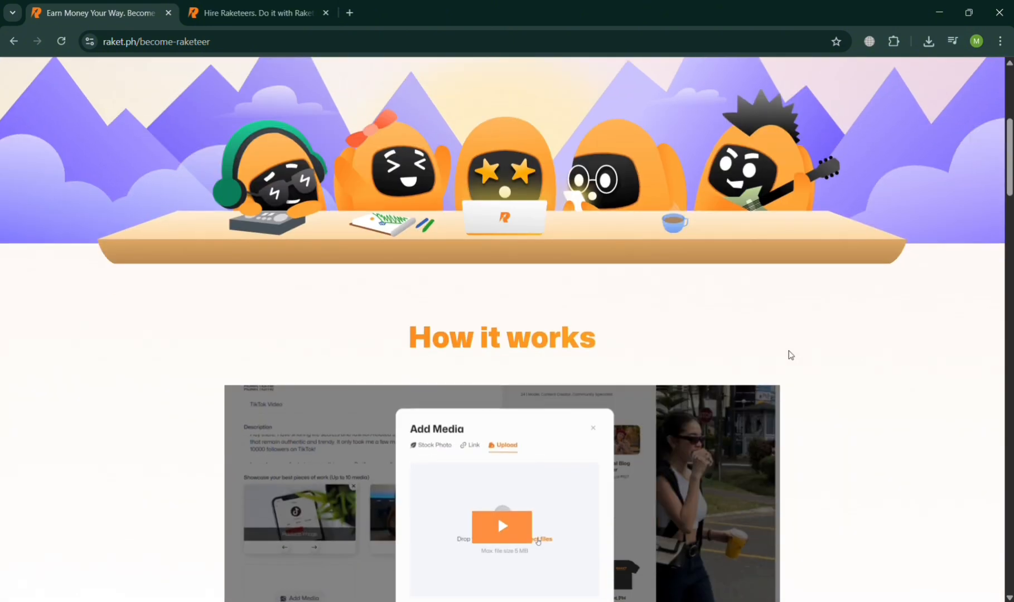
scroll(791, 354, up, 10)
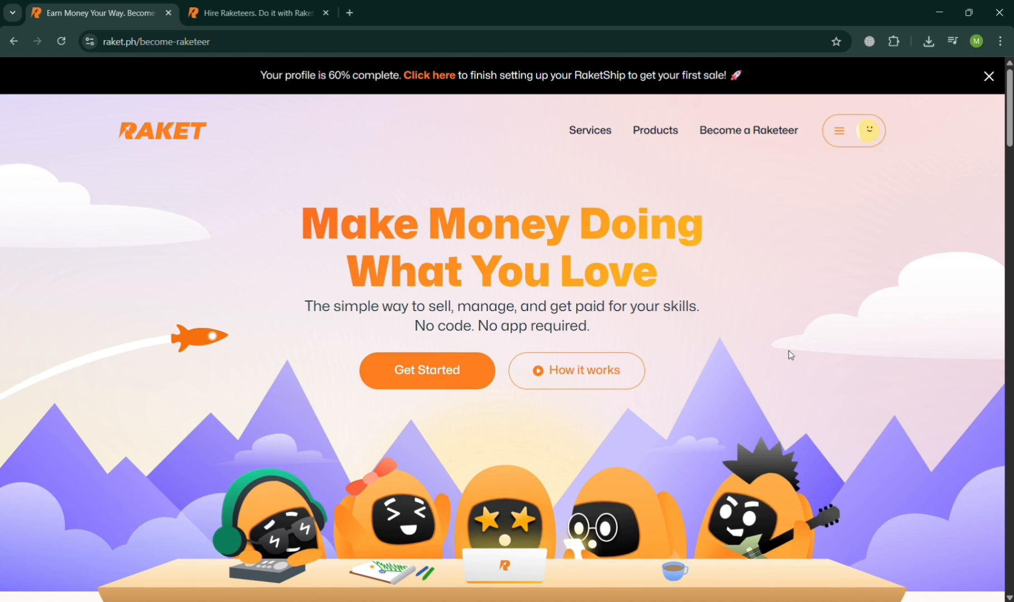
scroll(791, 355, down, 15)
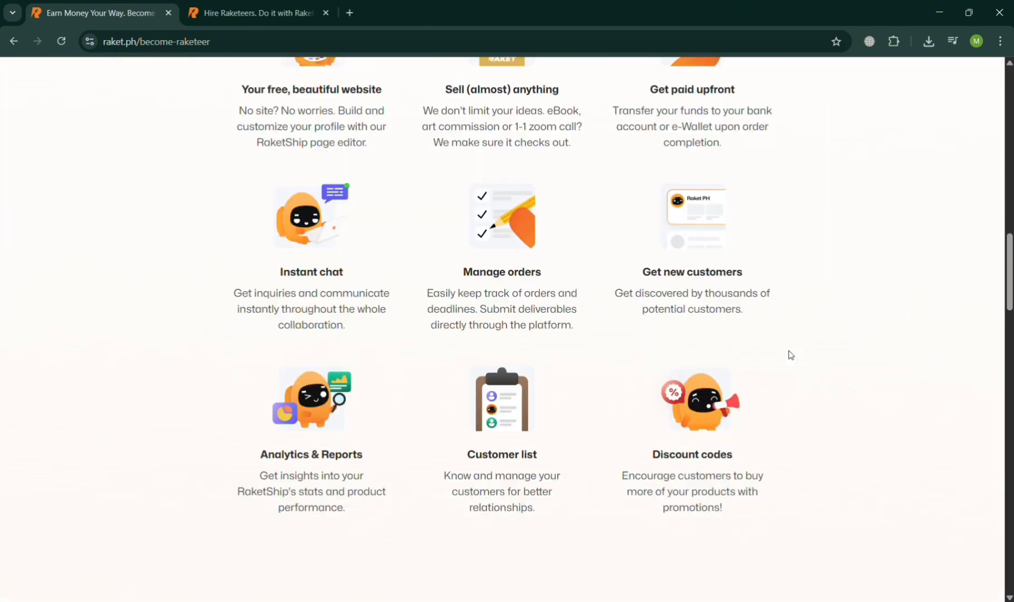
scroll(791, 356, down, 15)
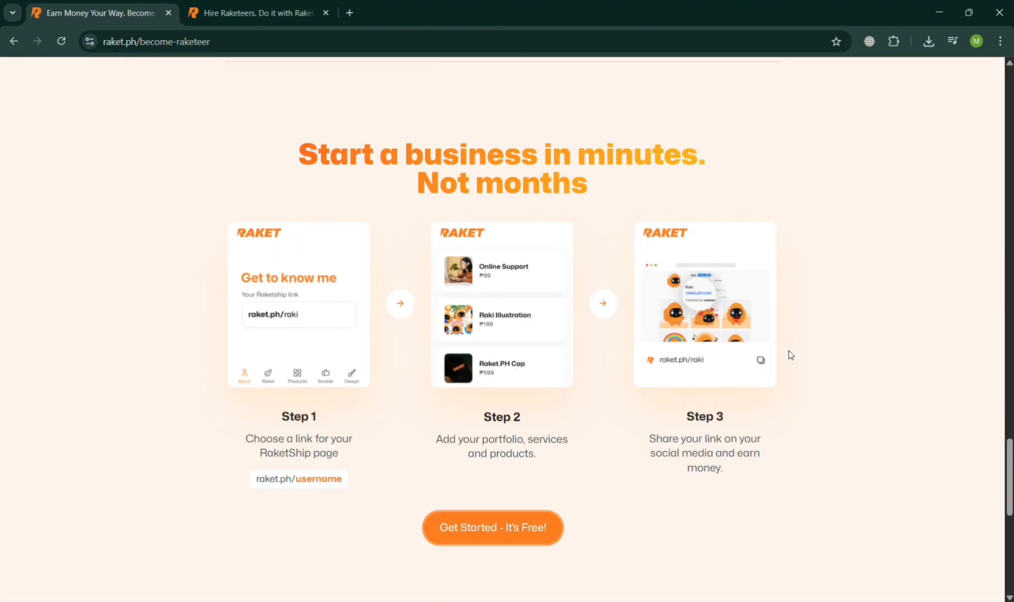
scroll(791, 355, down, 10)
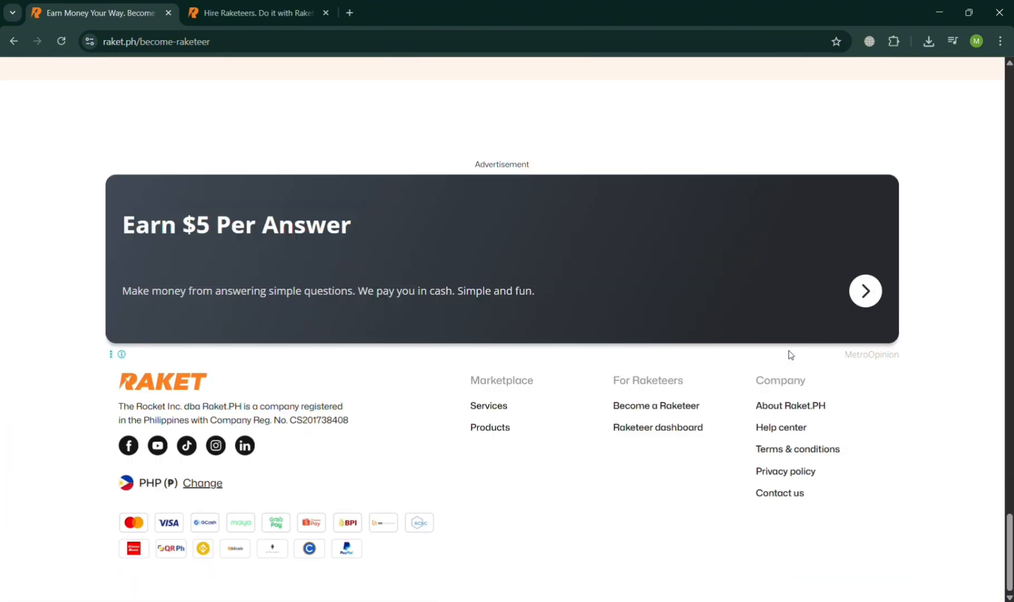
scroll(791, 355, up, 15)
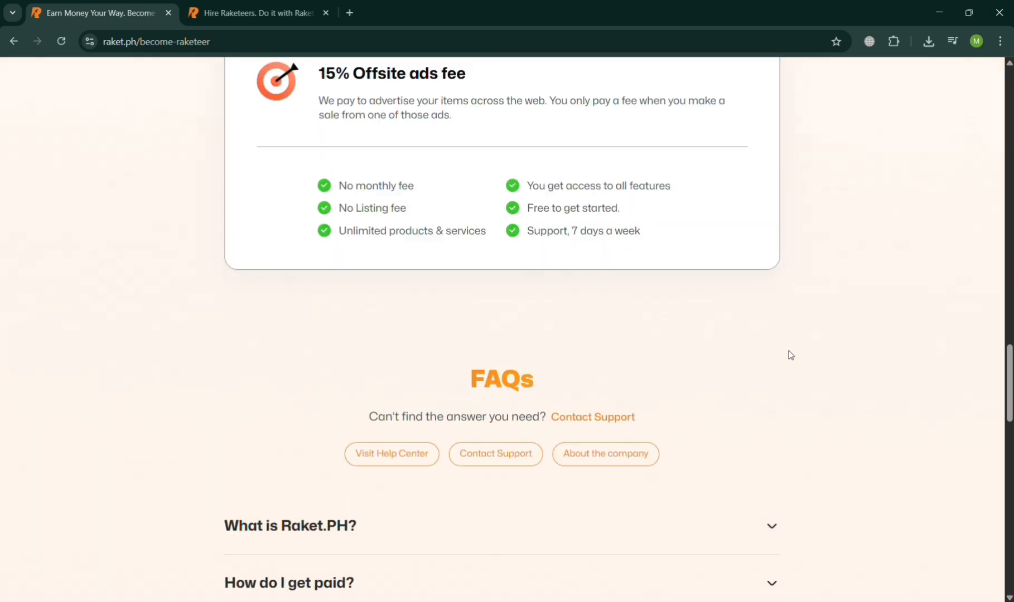
scroll(791, 355, up, 15)
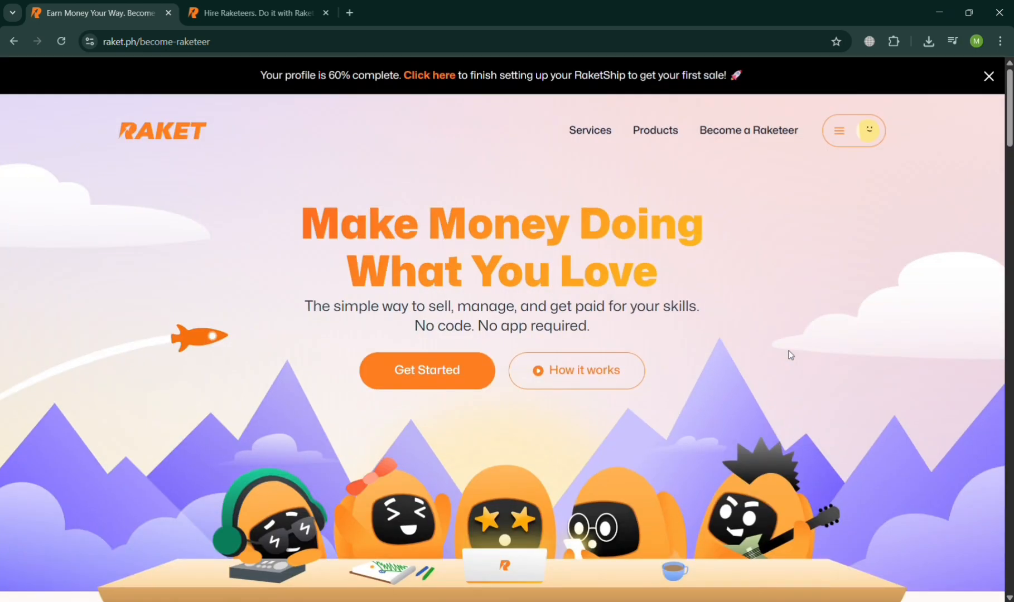
scroll(790, 355, down, 1)
scroll(791, 355, up, 1)
click(755, 136)
click(433, 385)
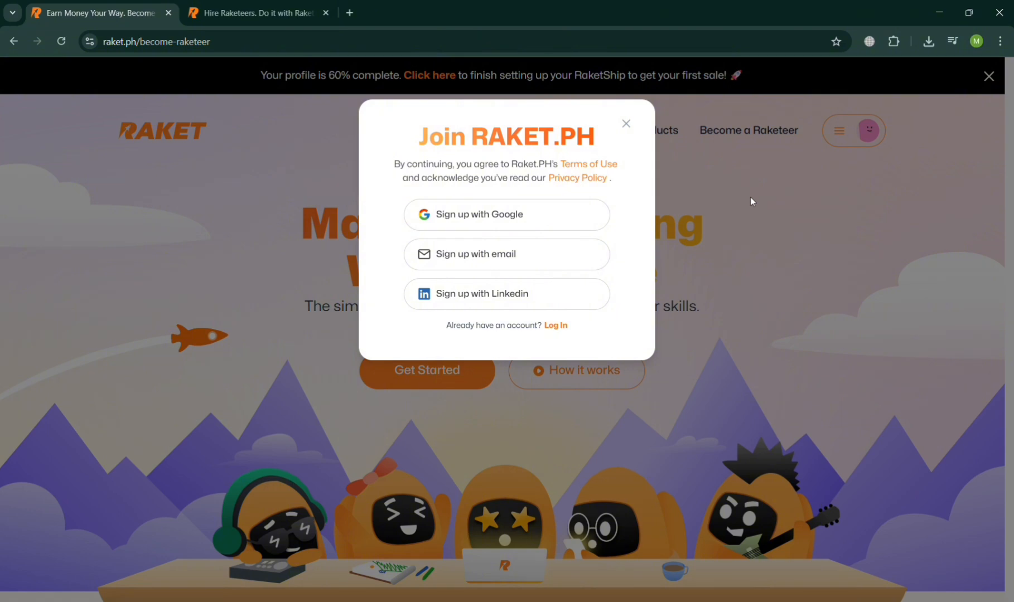
click(759, 380)
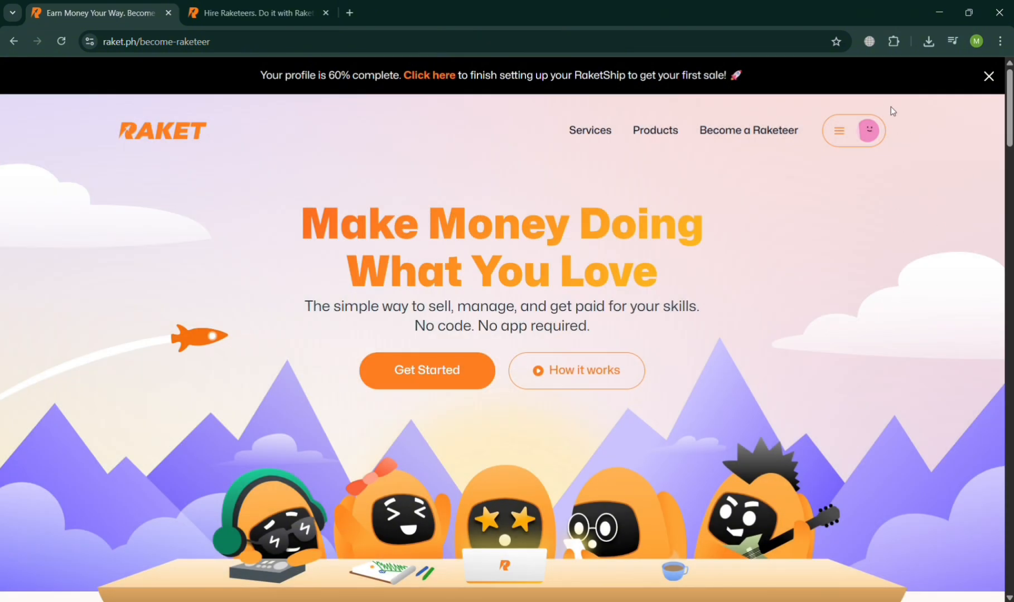
Go to the Raketeer Dashboard from the account options and open My Raketship
click(878, 133)
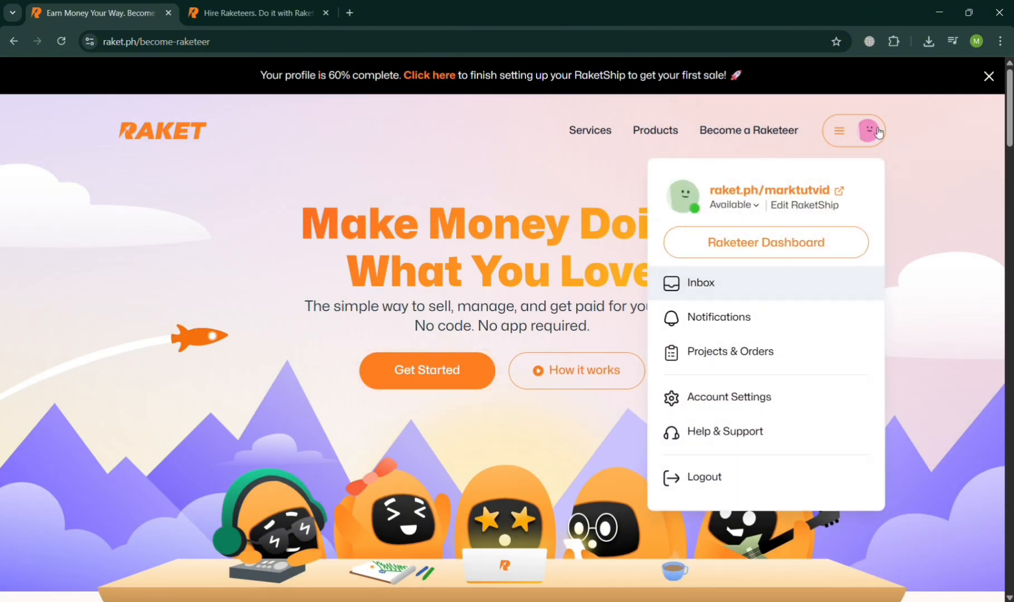
click(779, 257)
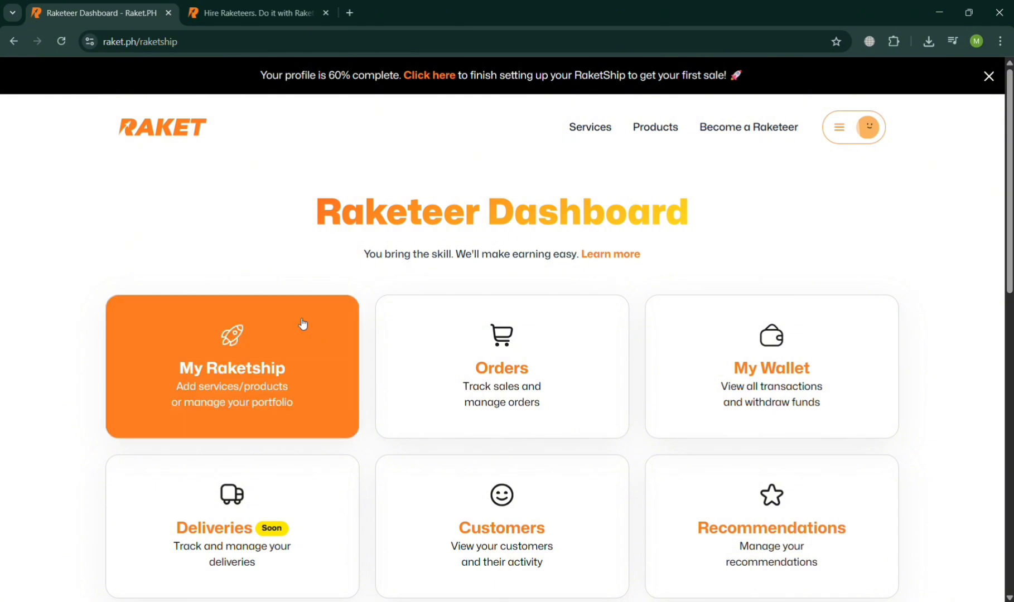
scroll(700, 289, down, 3)
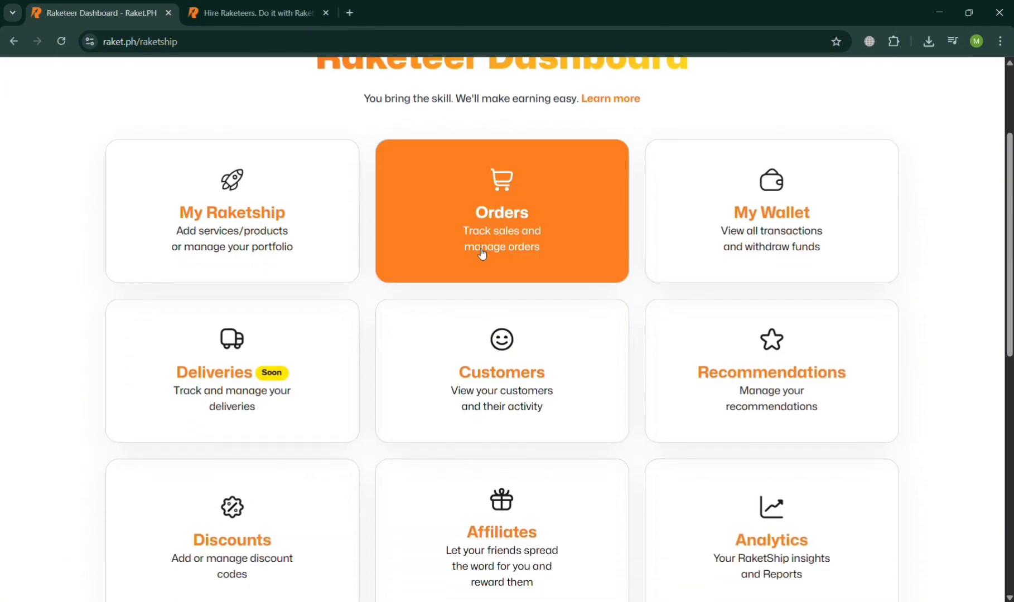
scroll(363, 213, up, 3)
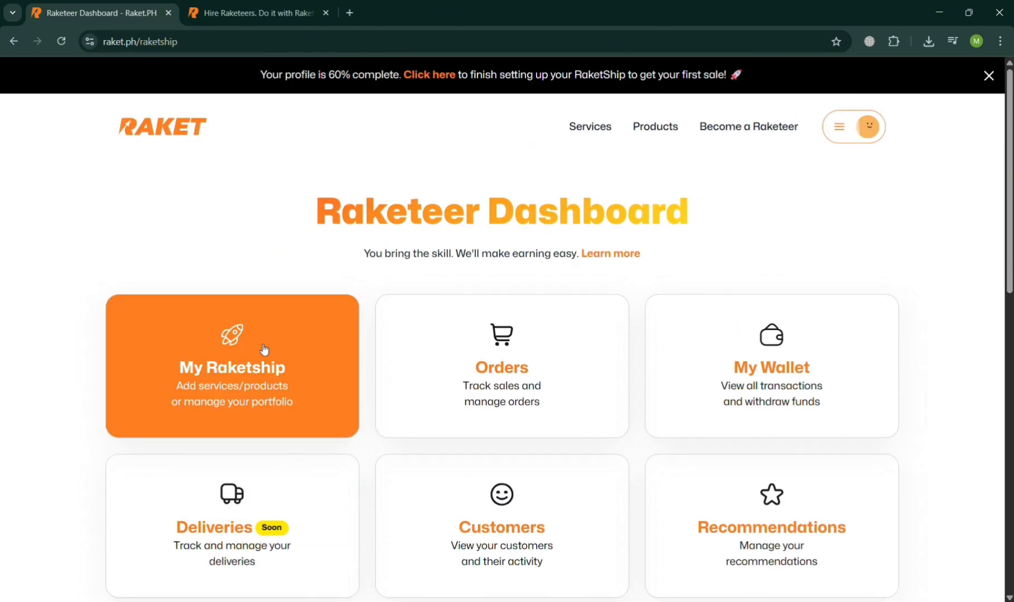
click(255, 361)
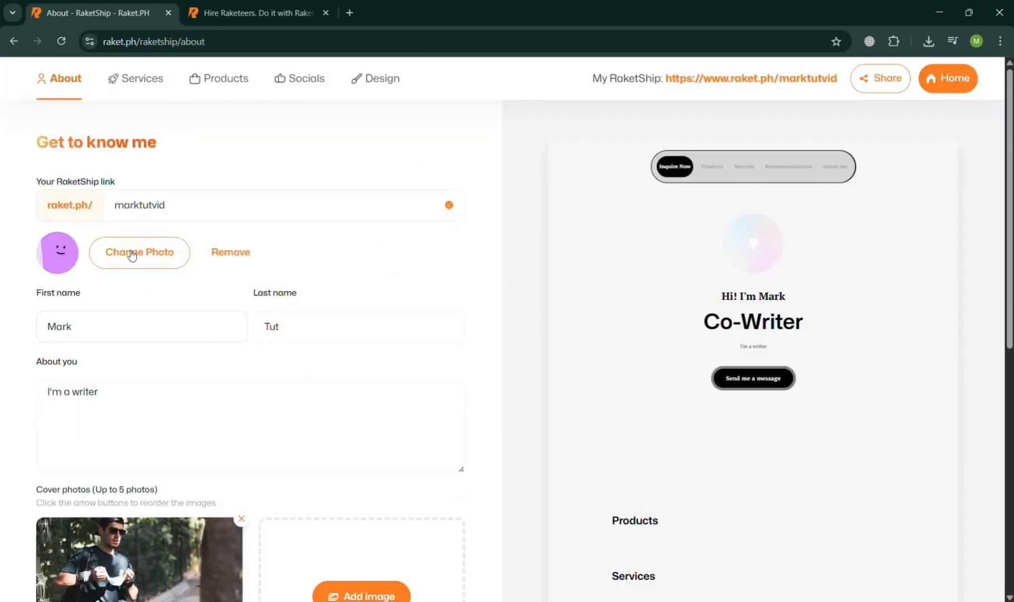
Open the RaketShip's products list and start adding a new product
click(187, 436)
scroll(319, 439, down, 4)
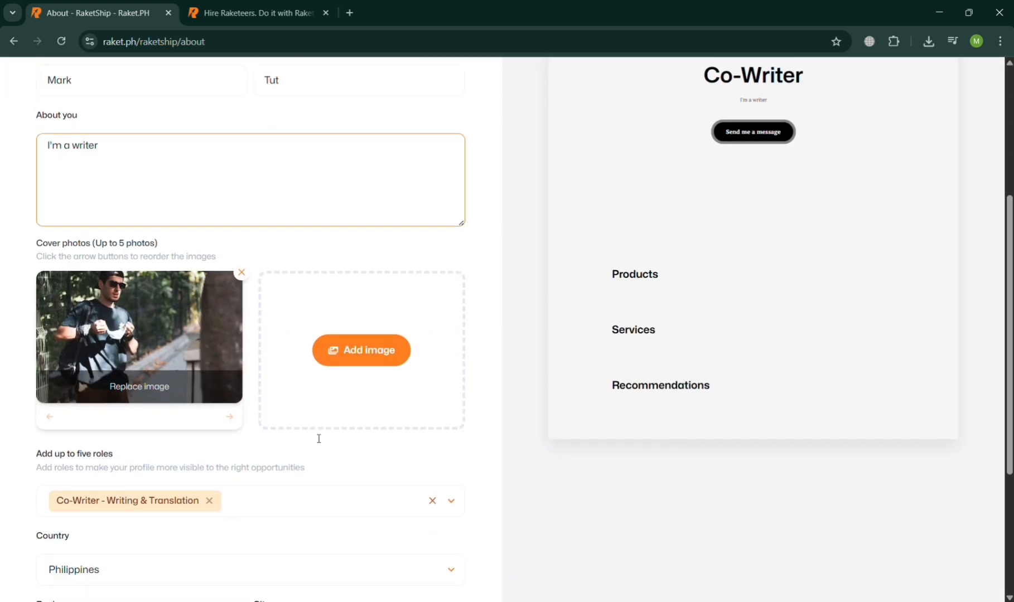
scroll(318, 439, up, 4)
click(852, 333)
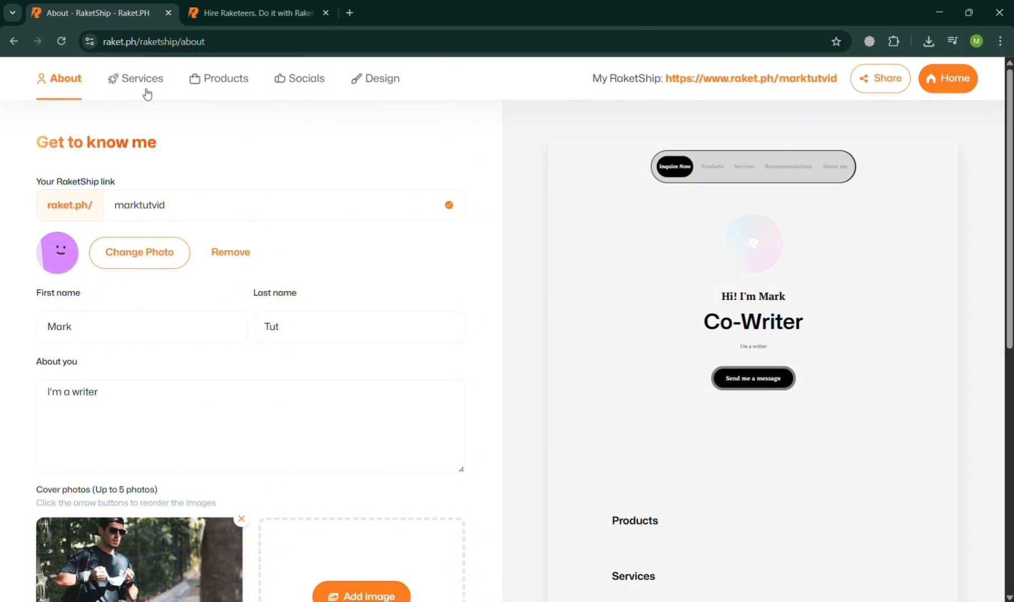
click(225, 82)
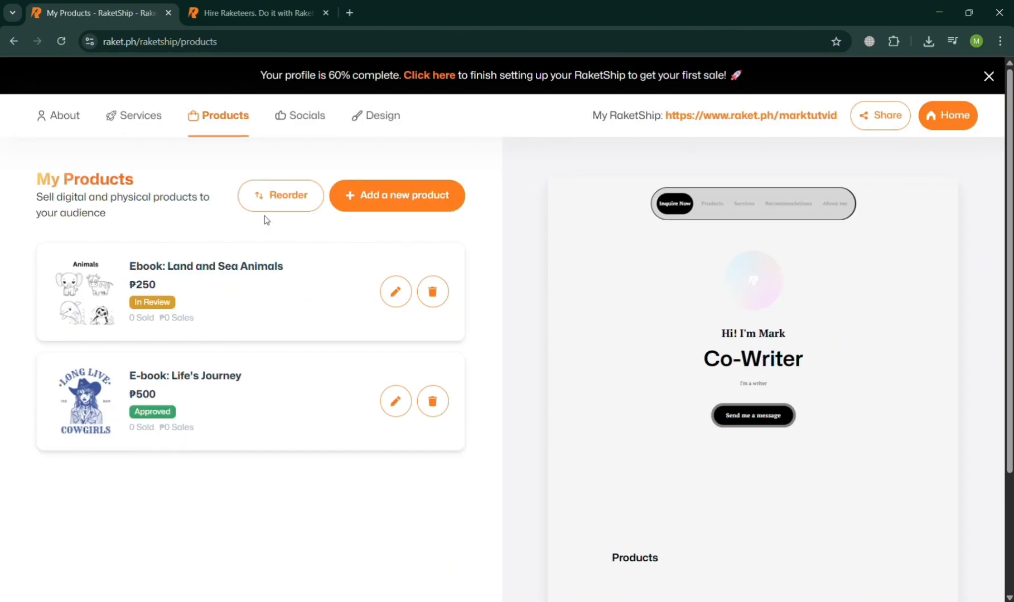
click(402, 205)
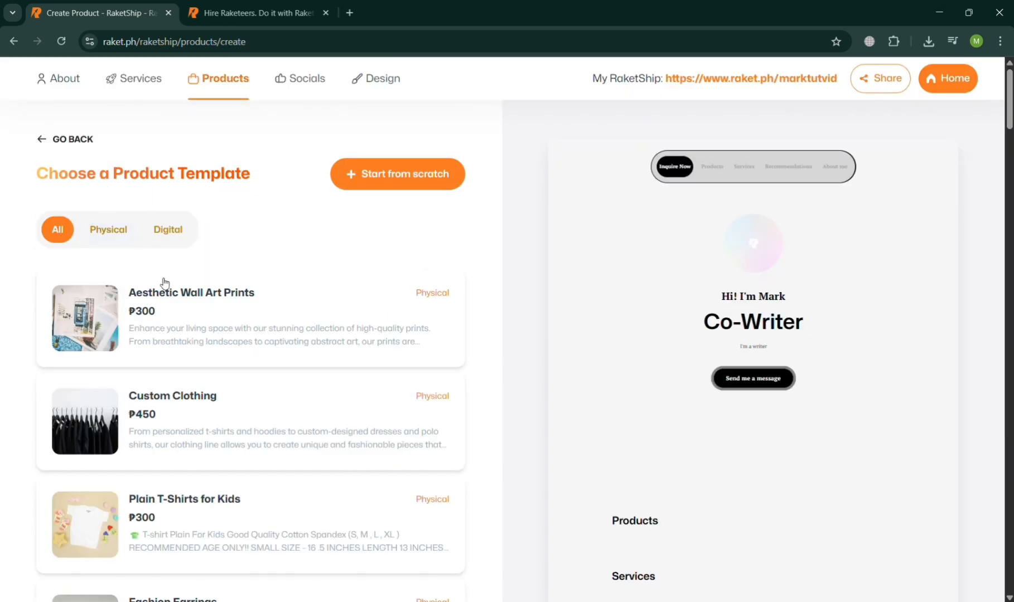
Browse the product templates, filter them to Physical, and choose to start the product from scratch
scroll(278, 498, down, 6)
scroll(282, 498, down, 4)
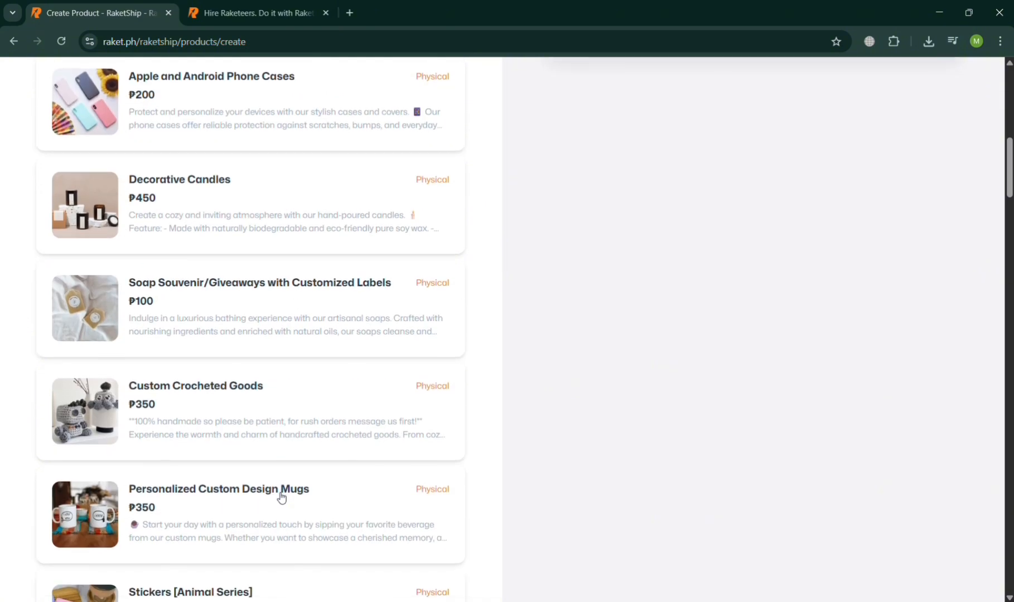
scroll(371, 198, up, 2)
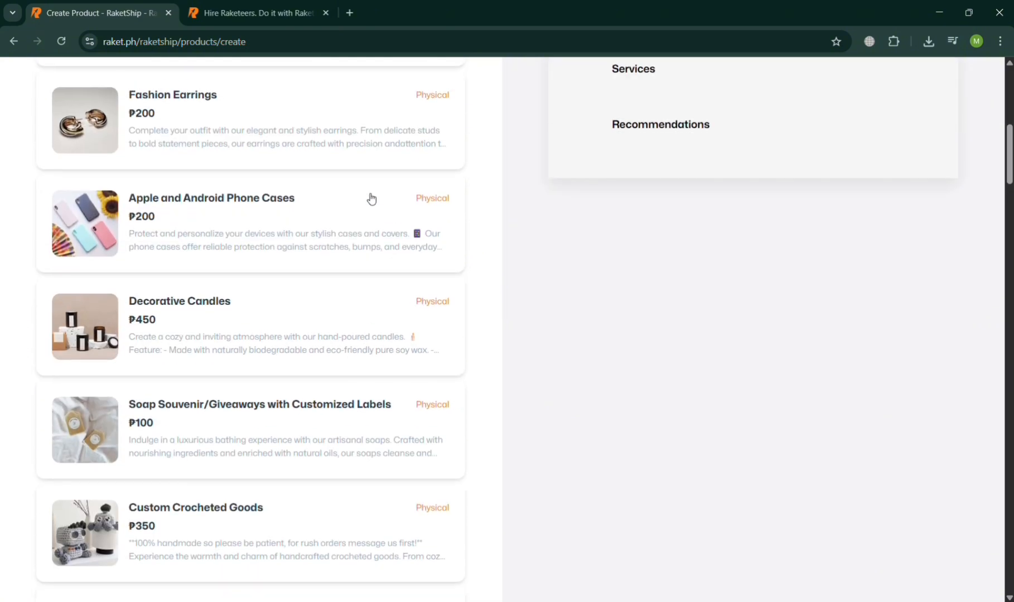
scroll(376, 249, up, 6)
scroll(376, 249, up, 3)
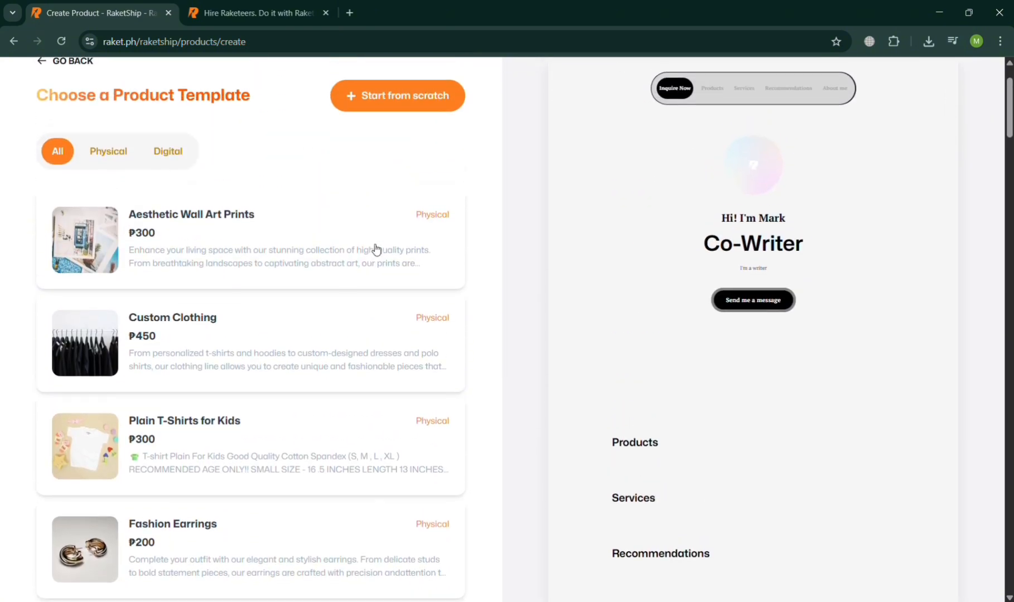
click(96, 233)
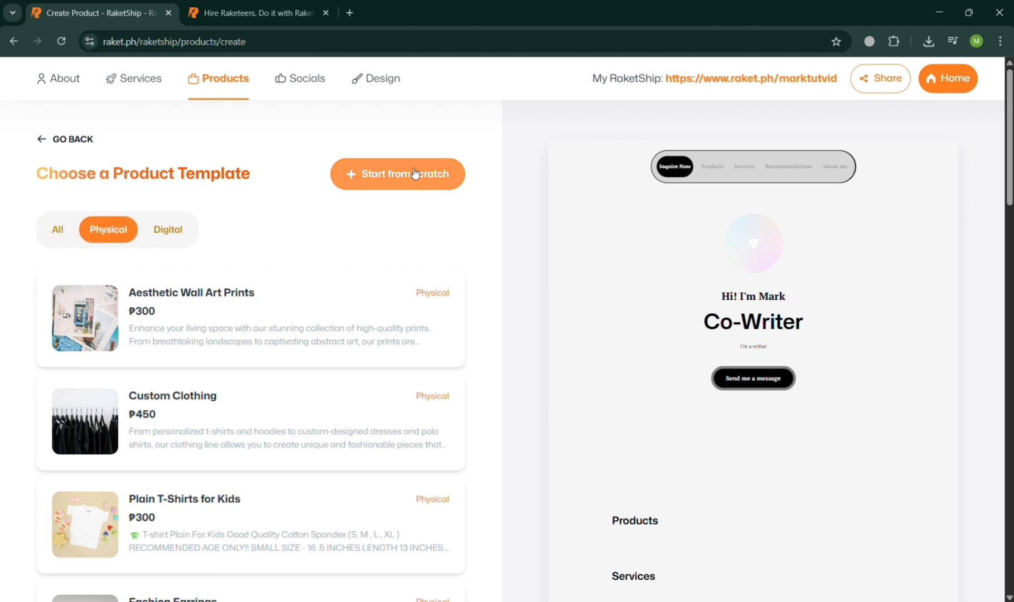
click(441, 166)
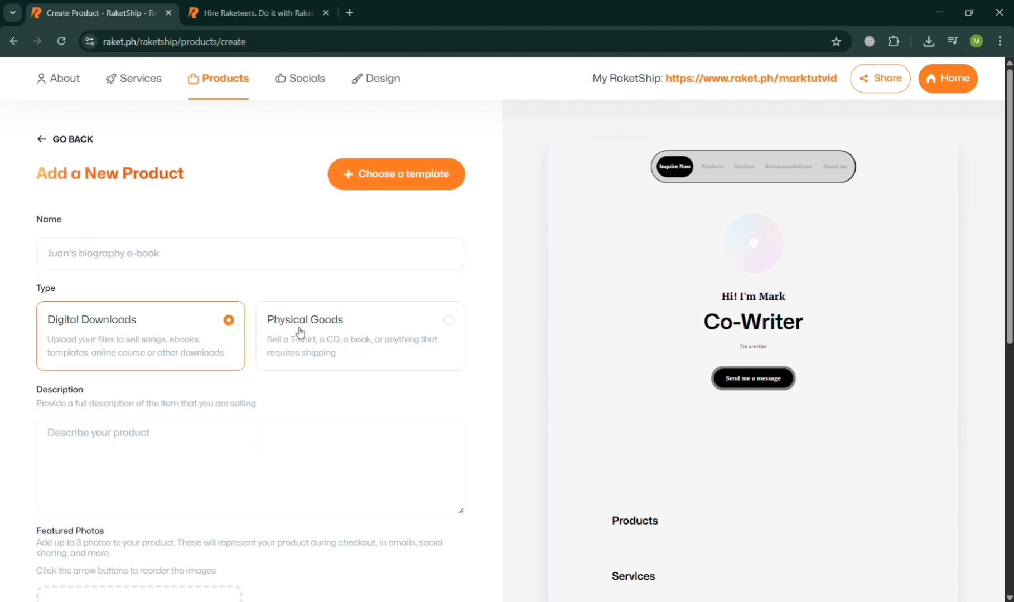
Set the new product's type to Physical Goods and name it "Limited Edition Jersey Miami"
click(413, 328)
click(143, 262)
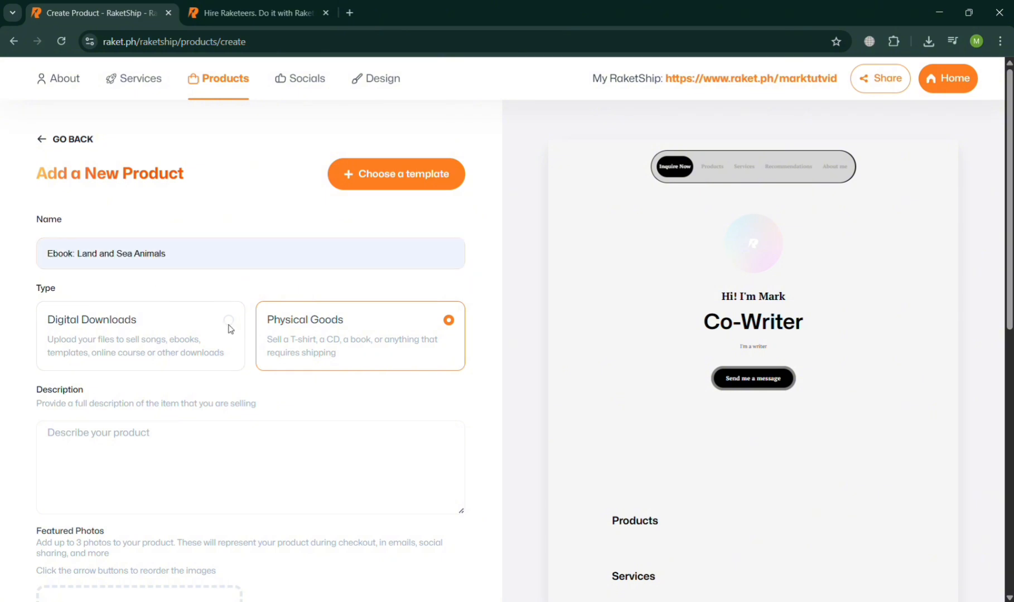
text(J)
key(BackSpace)
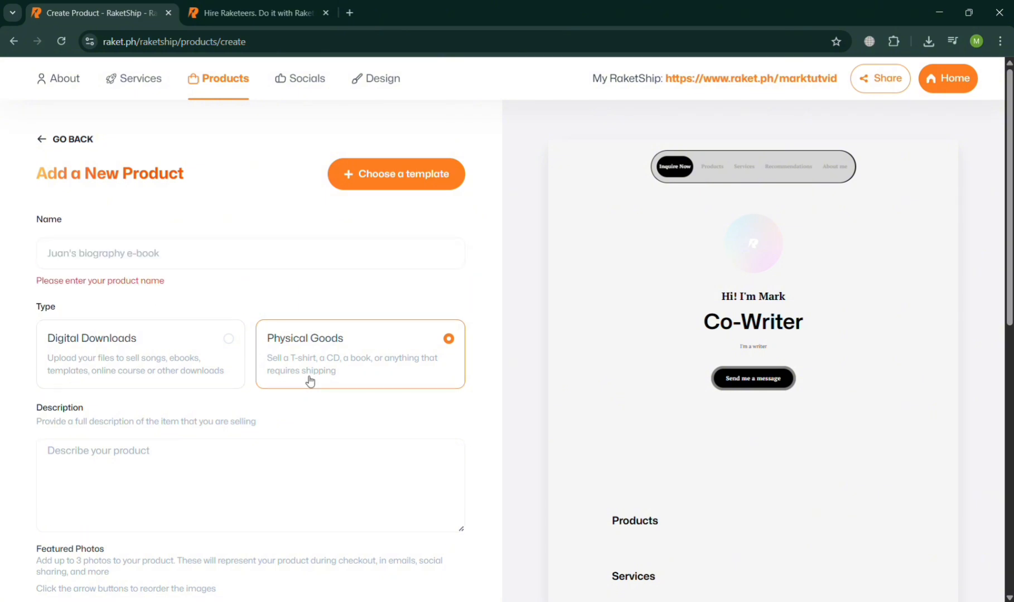
text(Jerse)
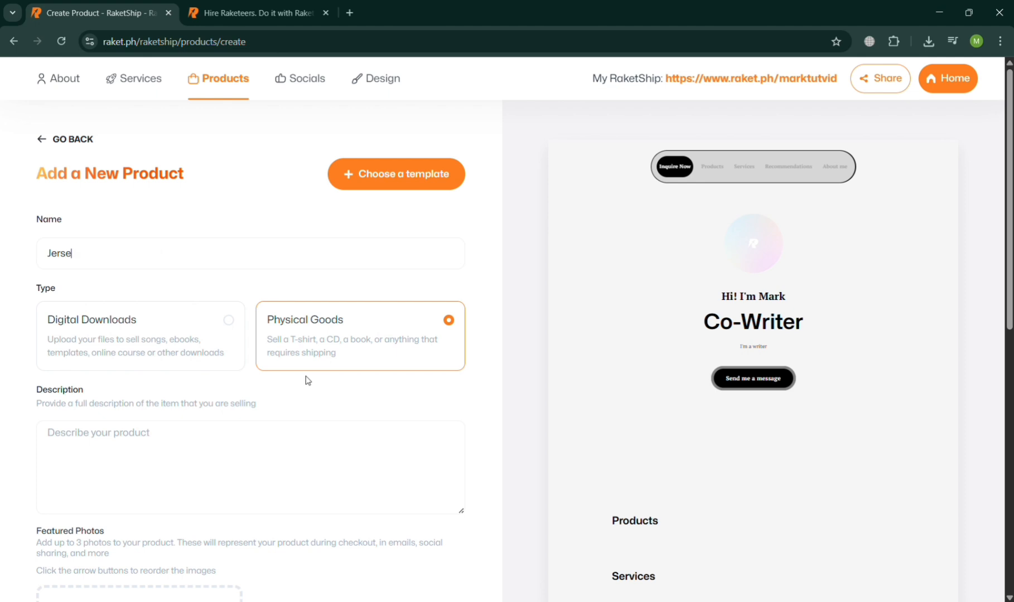
text(y Miam)
key(Left)
key(Left)
key(Left)
key(Left)
key(Left)
key(Left)
key(Left)
key(Left)
text(Limited E)
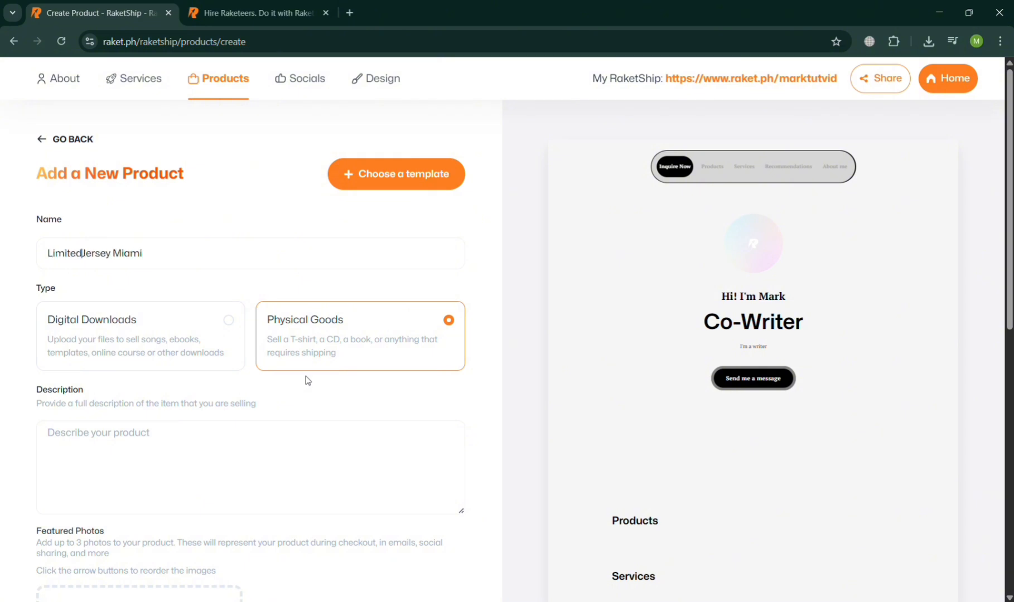
text(dition)
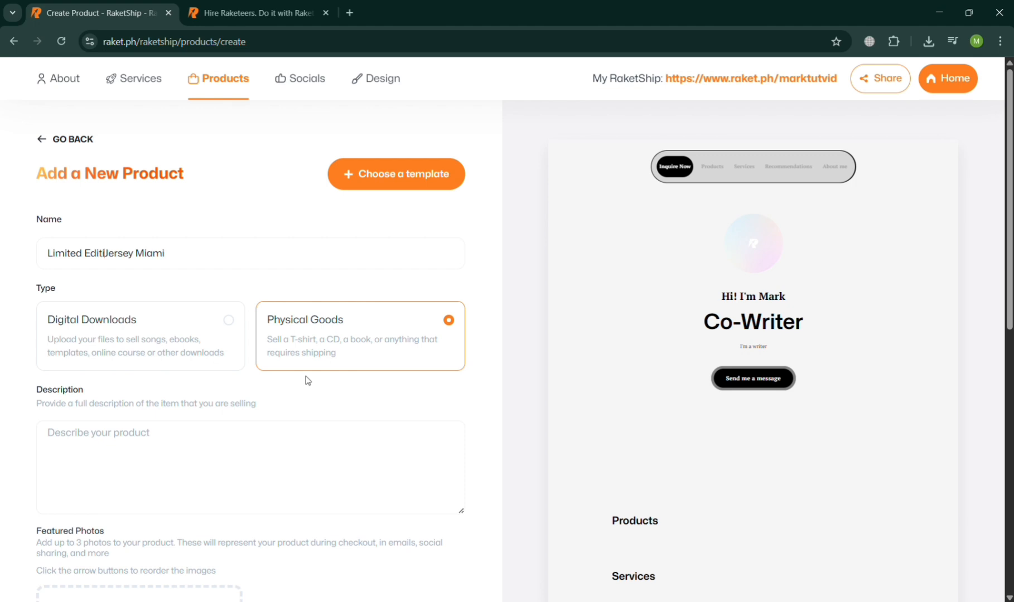
Paste the copied Miami jersey text with its key features list as the product's description
scroll(308, 381, down, 2)
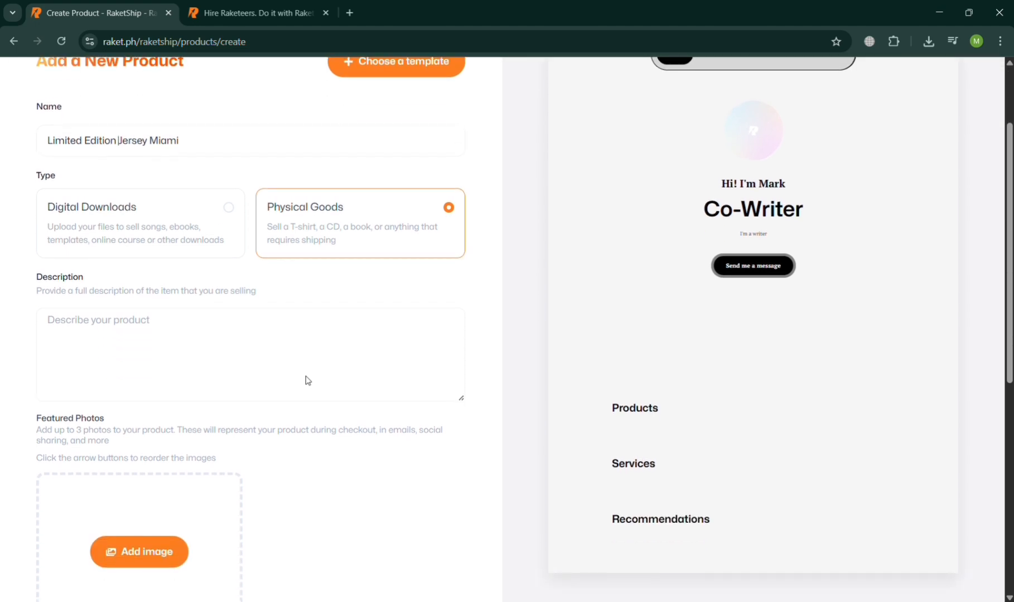
click(310, 378)
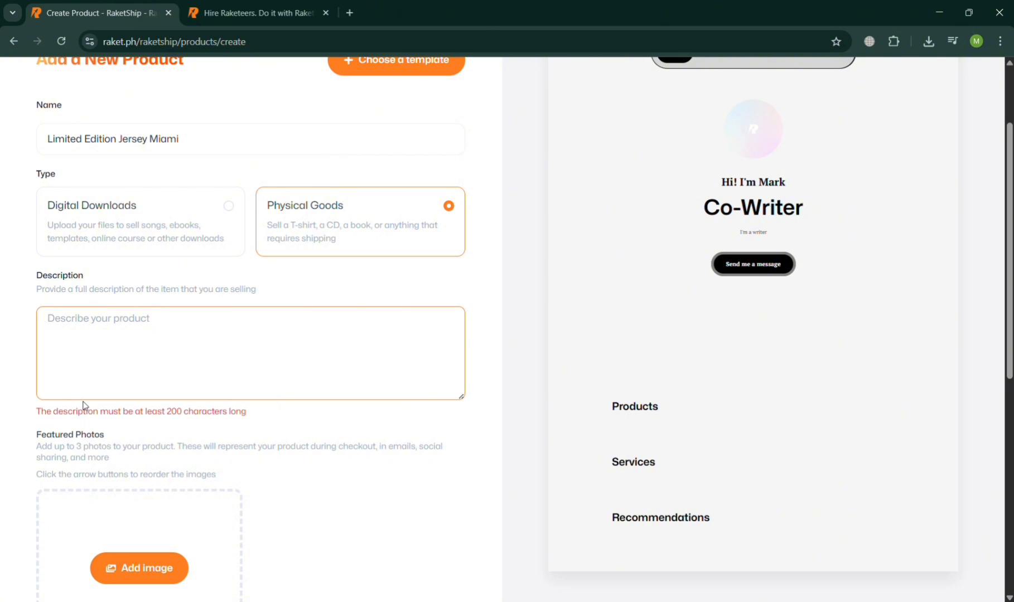
key(ctrl+v)
scroll(210, 360, up, 1)
scroll(211, 361, up, 2)
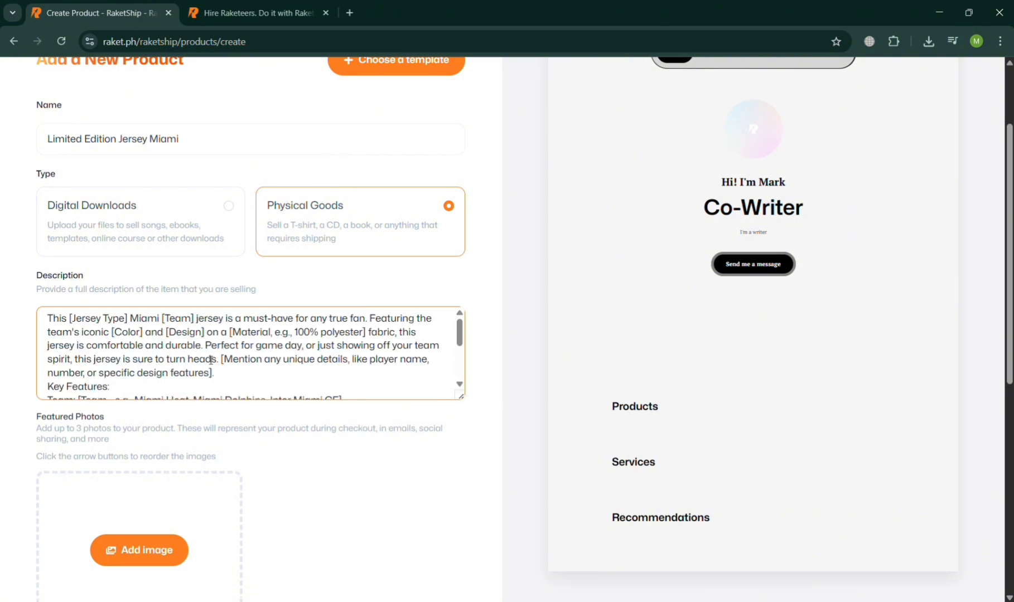
scroll(210, 361, down, 7)
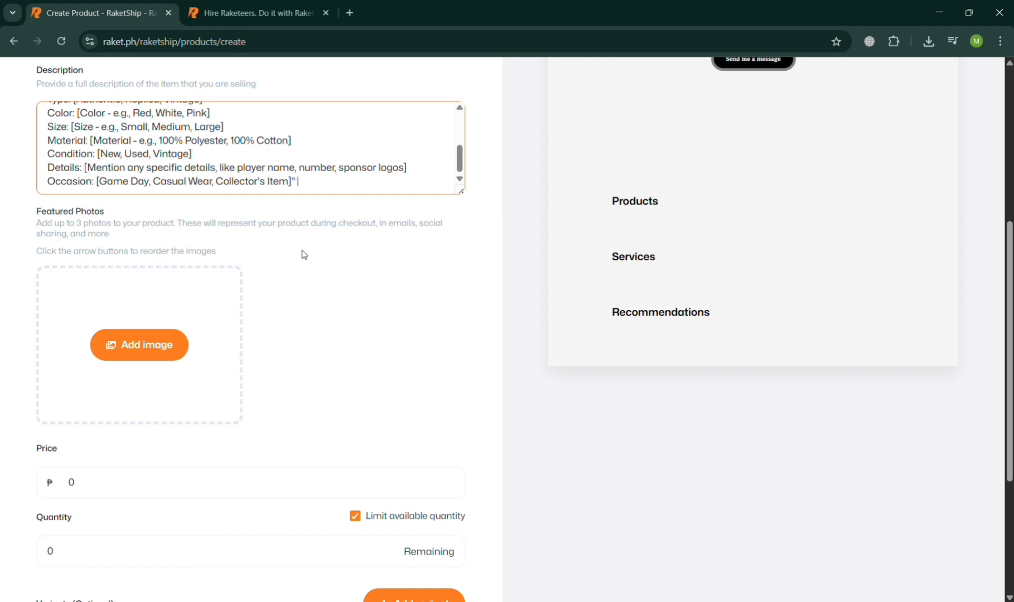
Start adding a featured photo for the product and search the stock photos for "Jersey miami"
scroll(304, 255, up, 1)
click(141, 385)
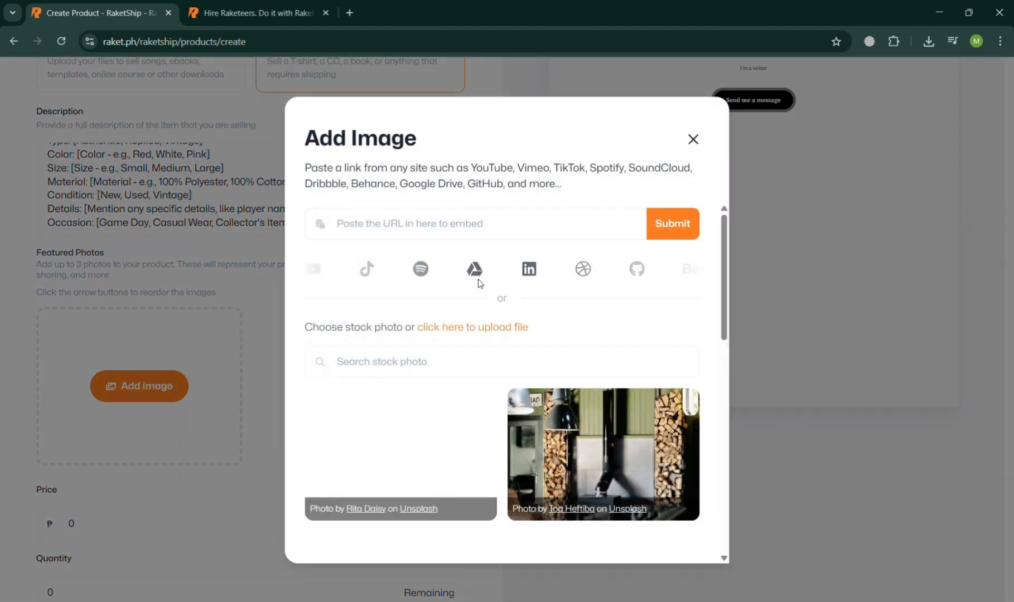
click(435, 369)
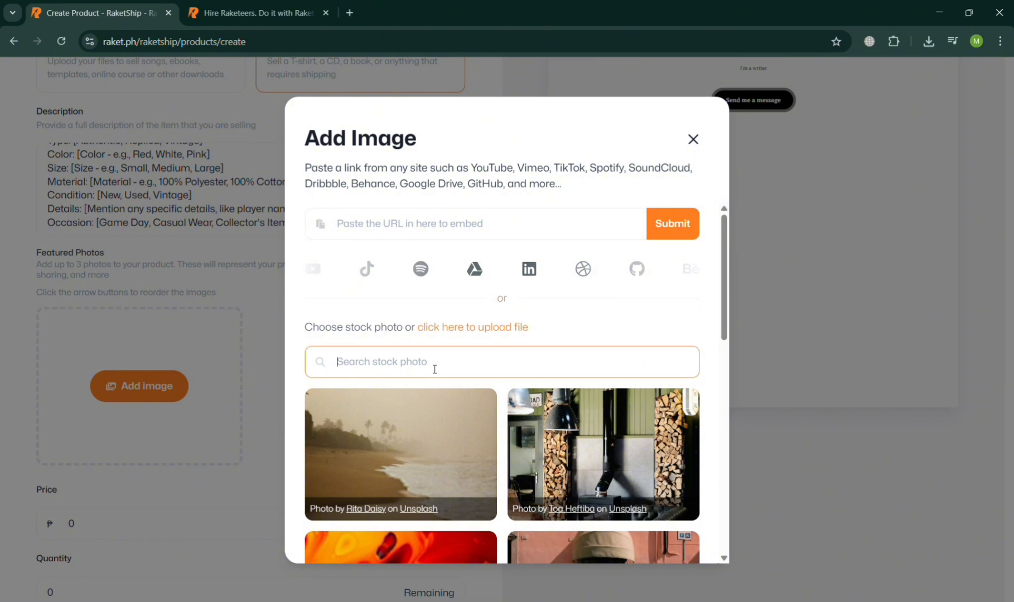
text(Jers)
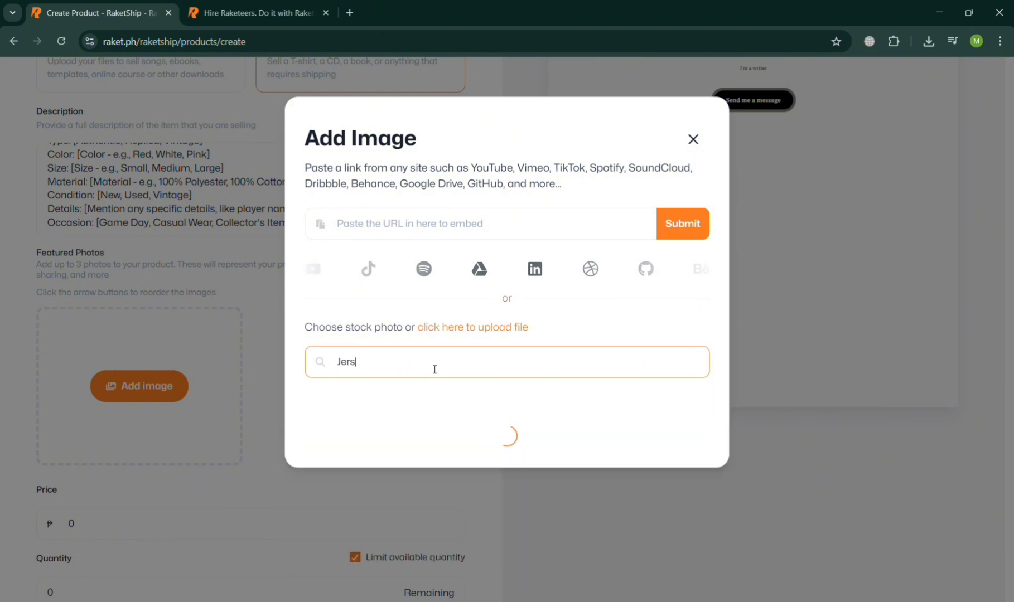
text(ey miami)
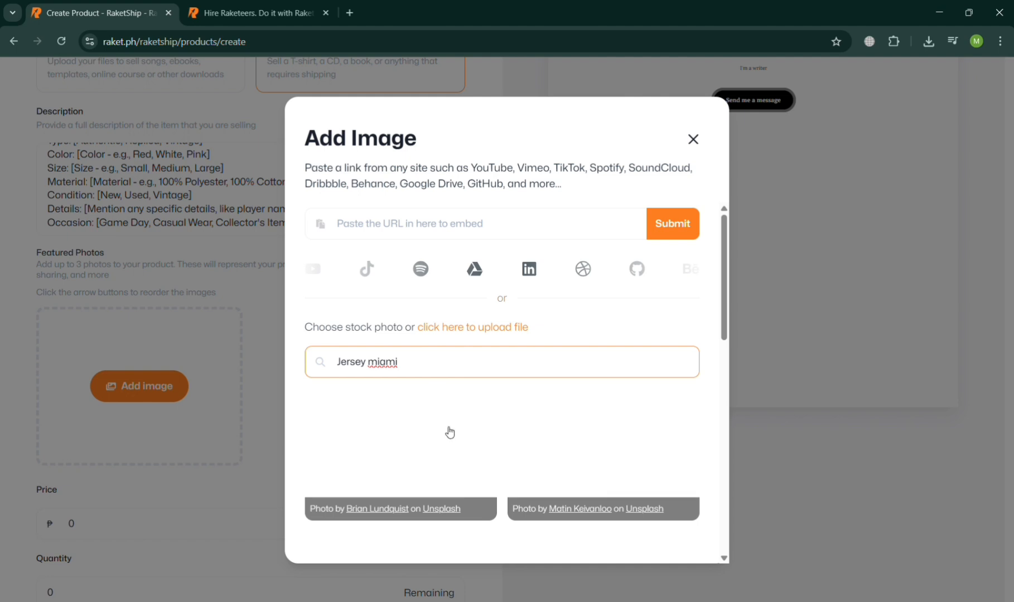
Browse the stock photo results and add the one of a man in a white Miami jersey as the featured photo
scroll(680, 472, down, 3)
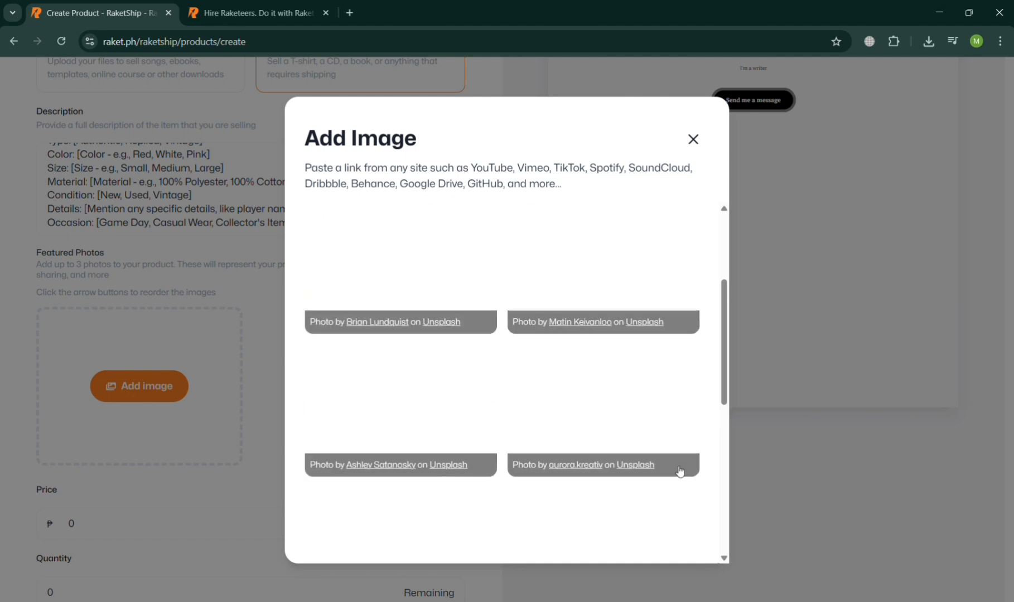
scroll(680, 472, up, 3)
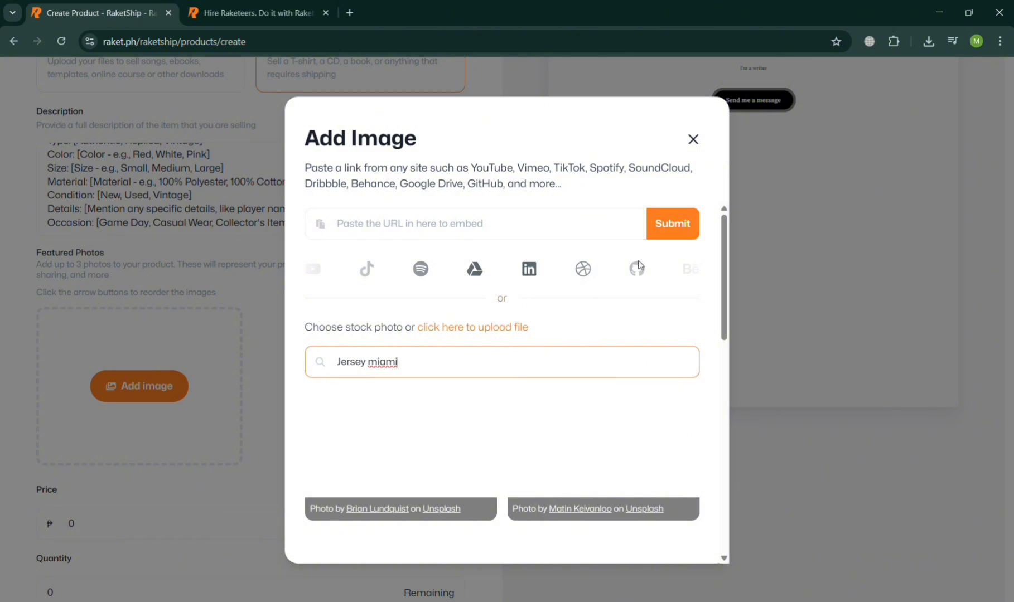
click(728, 269)
drag(729, 270, 728, 223)
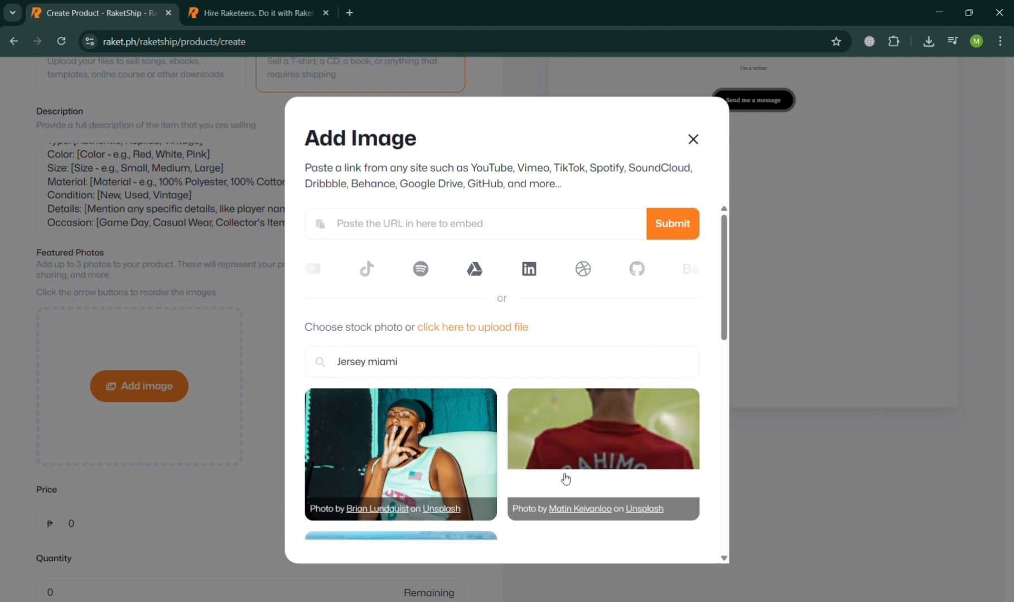
scroll(565, 479, down, 3)
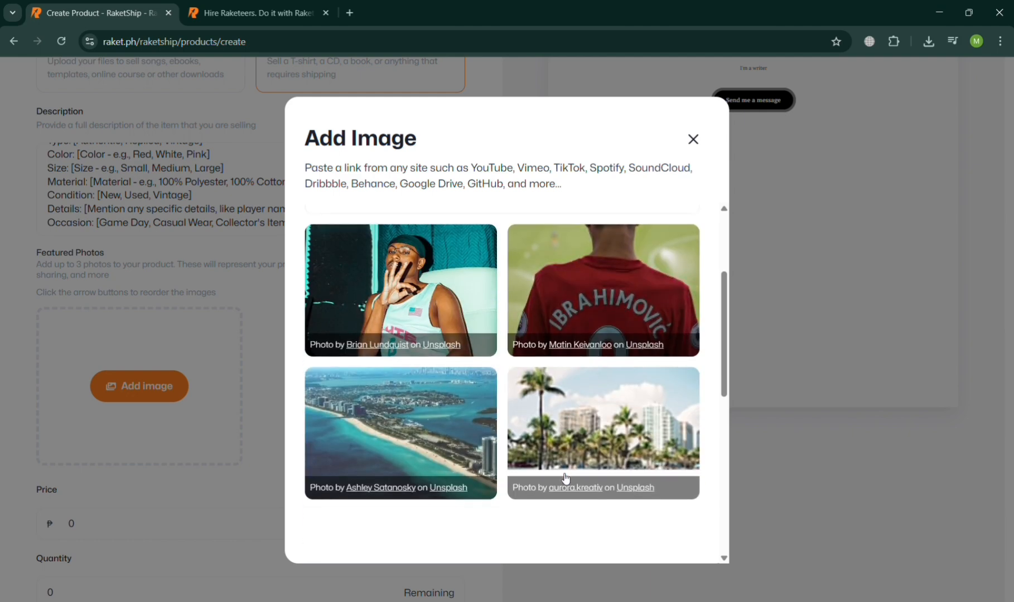
scroll(563, 478, down, 3)
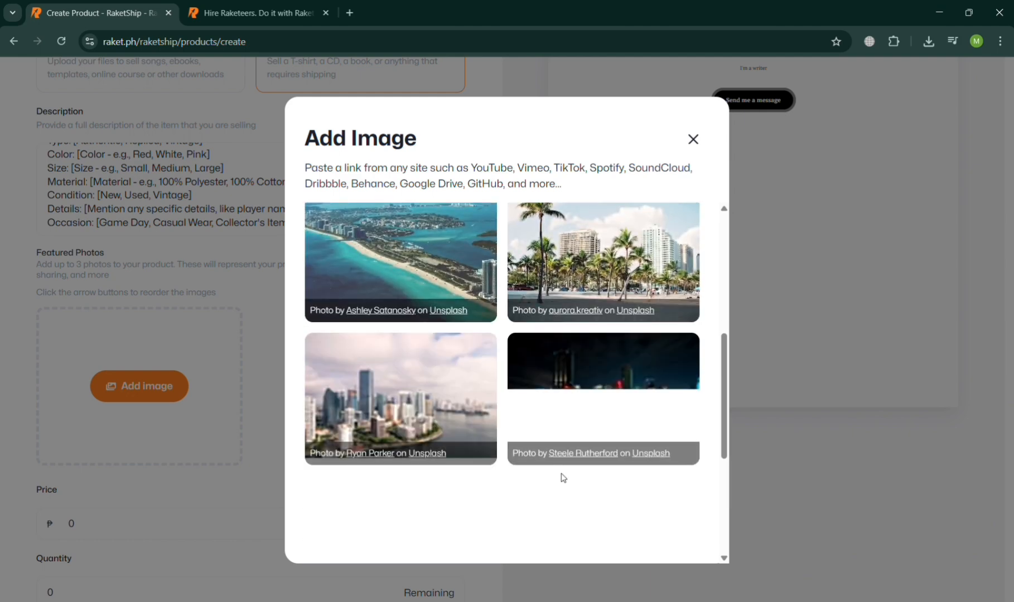
scroll(563, 478, down, 5)
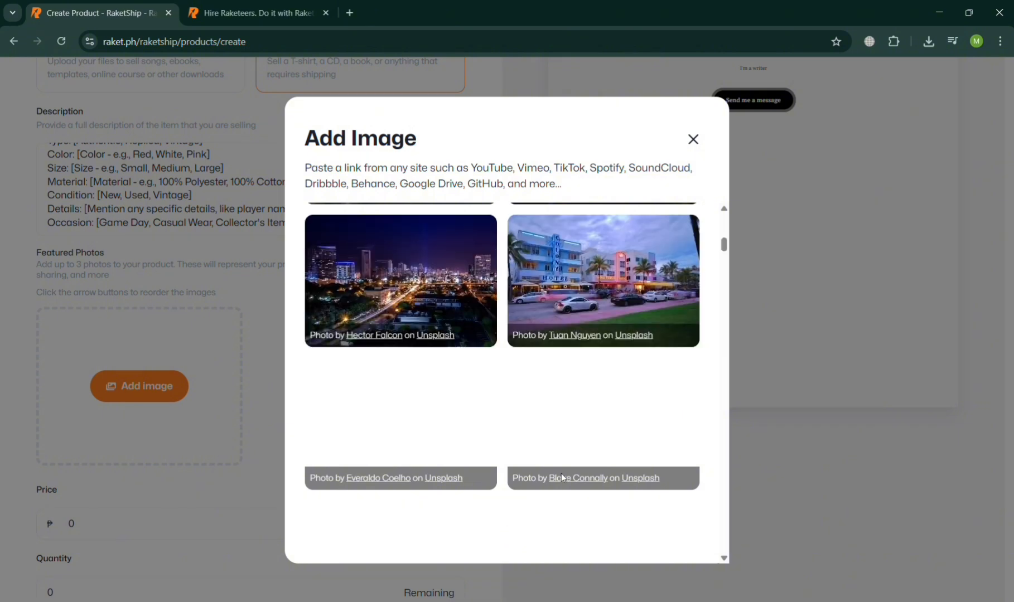
scroll(562, 475, up, 6)
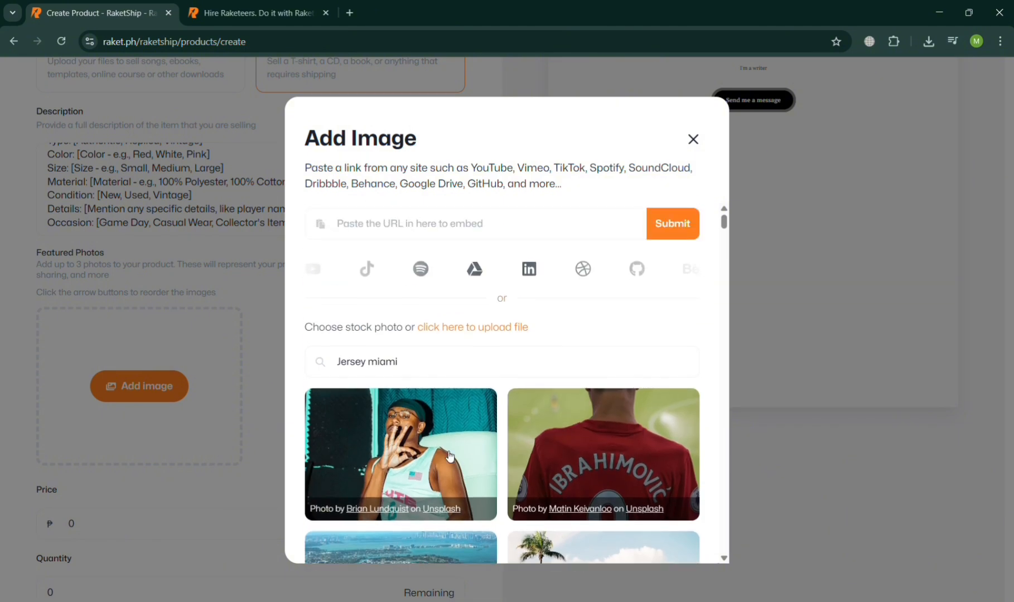
click(450, 456)
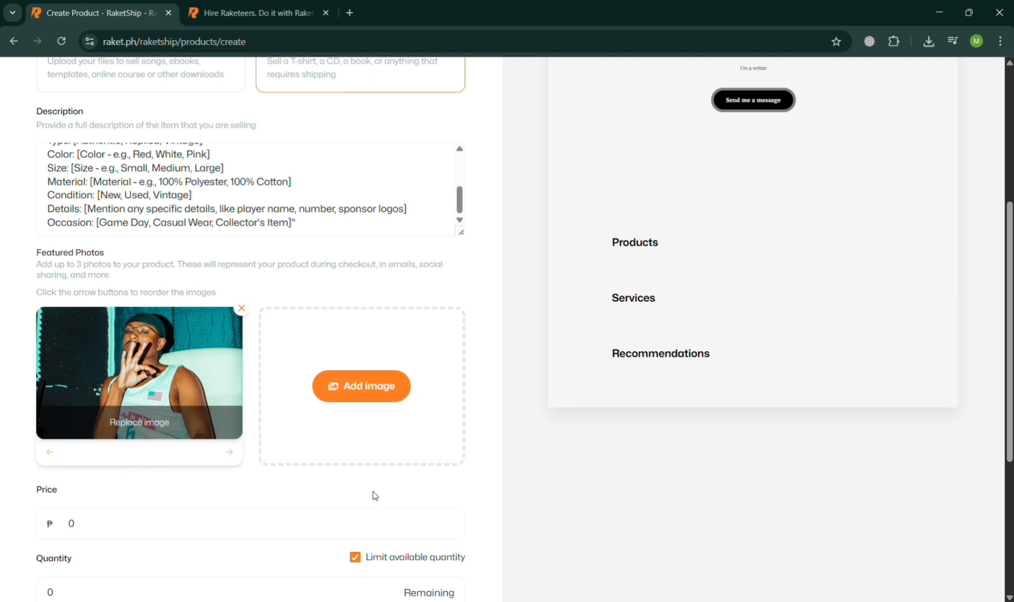
Set the product's price to ₱1500 and its available quantity to 20
scroll(374, 496, down, 3)
click(202, 373)
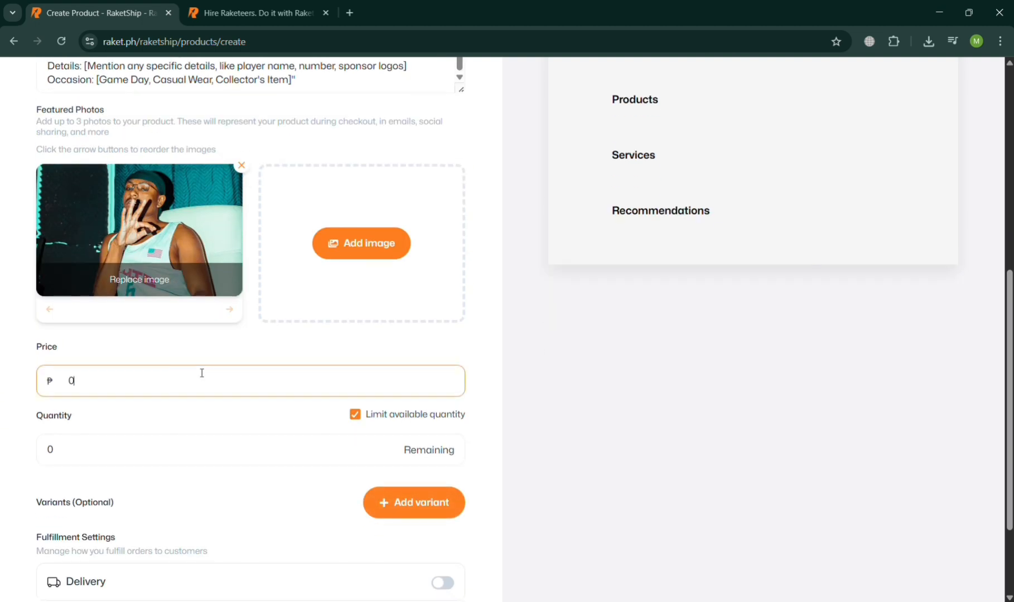
text(1500)
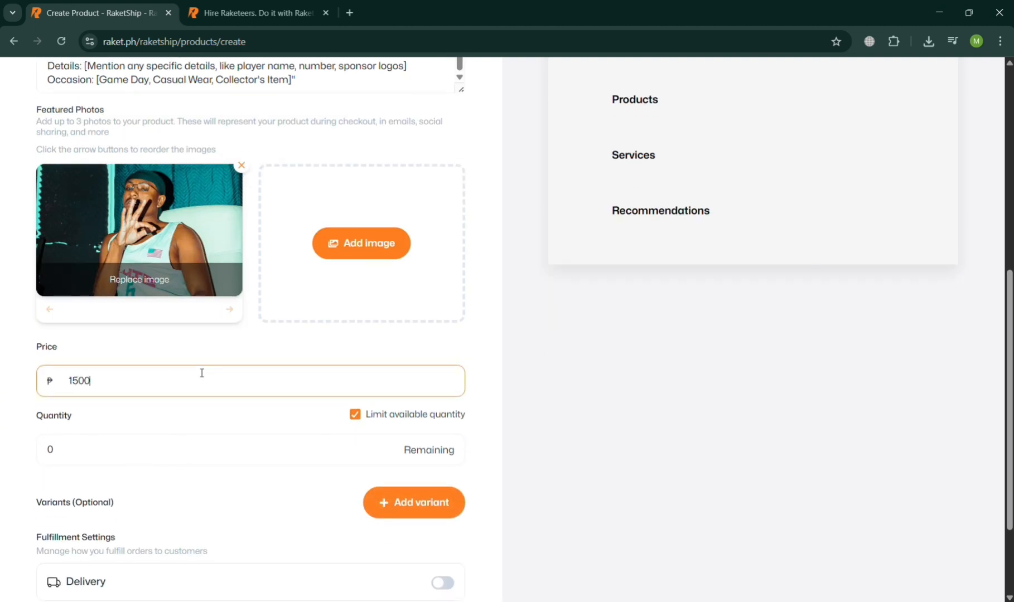
click(207, 456)
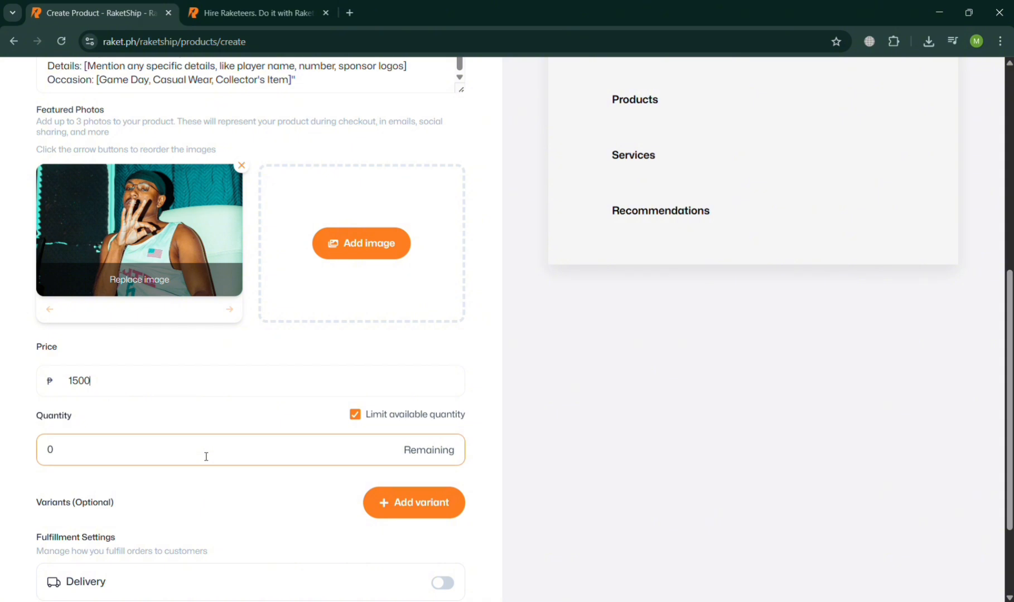
text(1)
key(BackSpace)
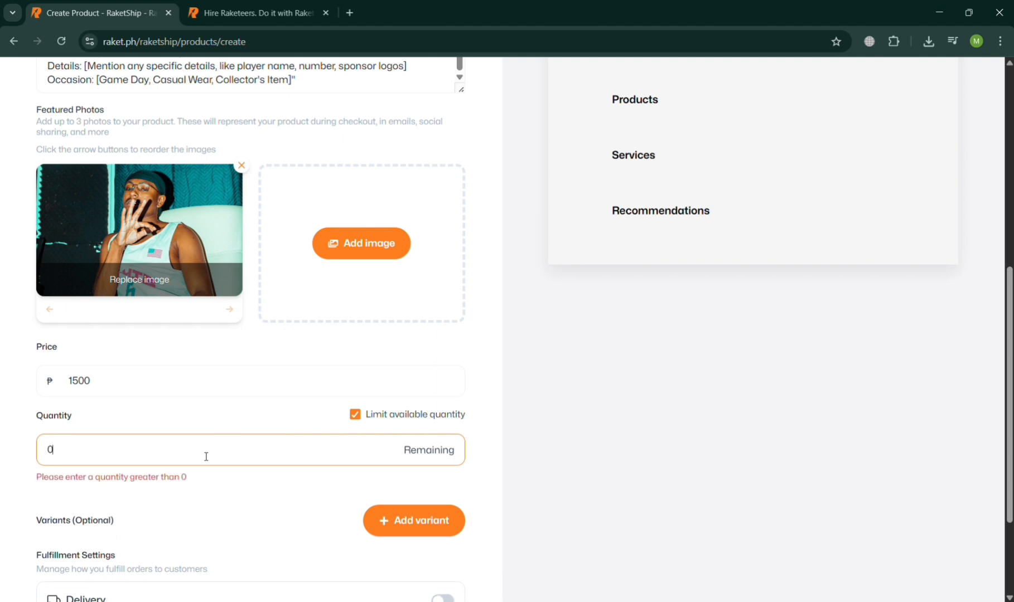
text(20)
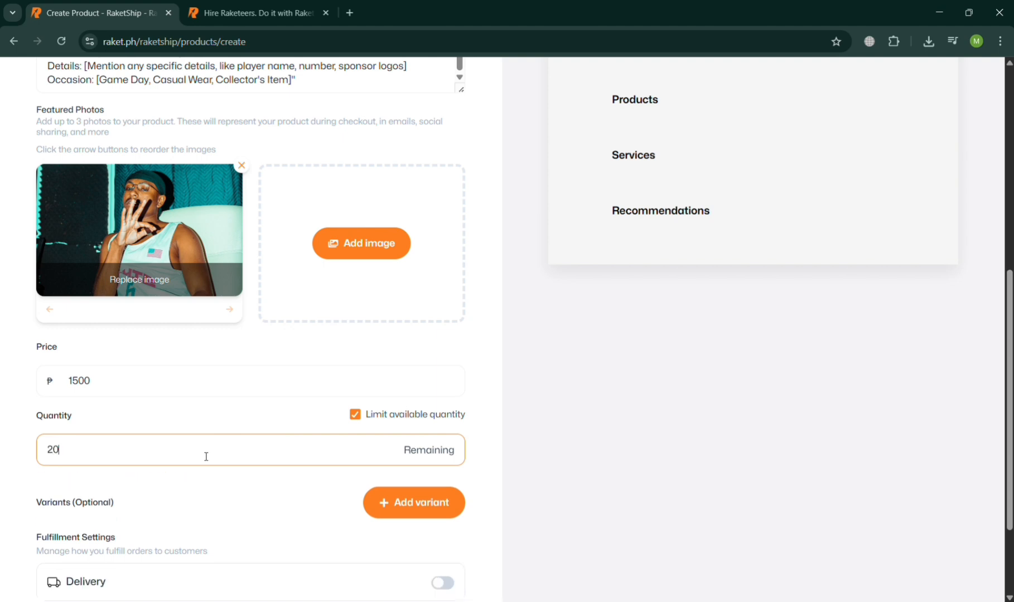
click(272, 518)
scroll(272, 518, down, 2)
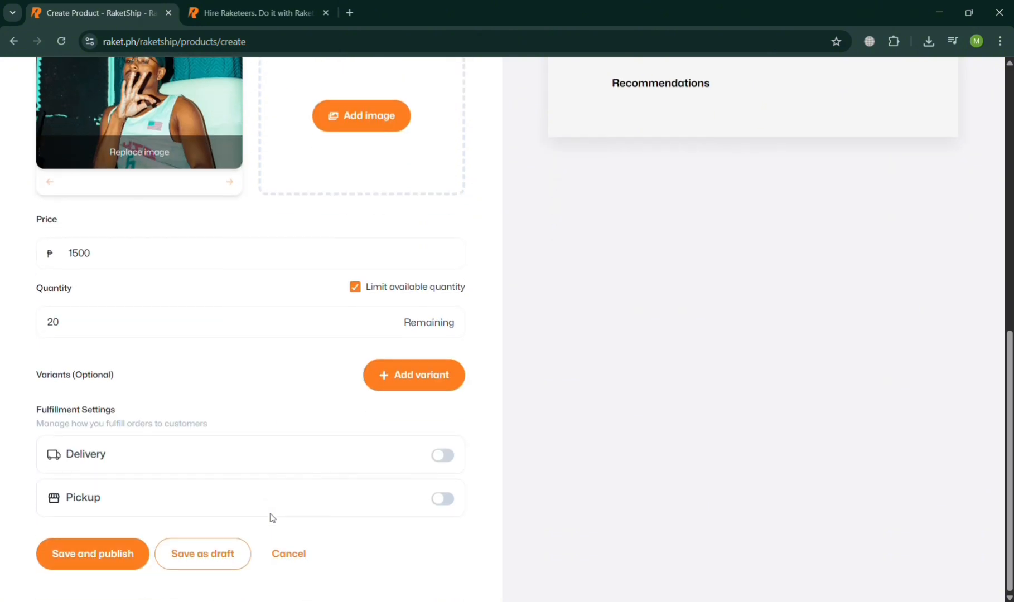
click(413, 379)
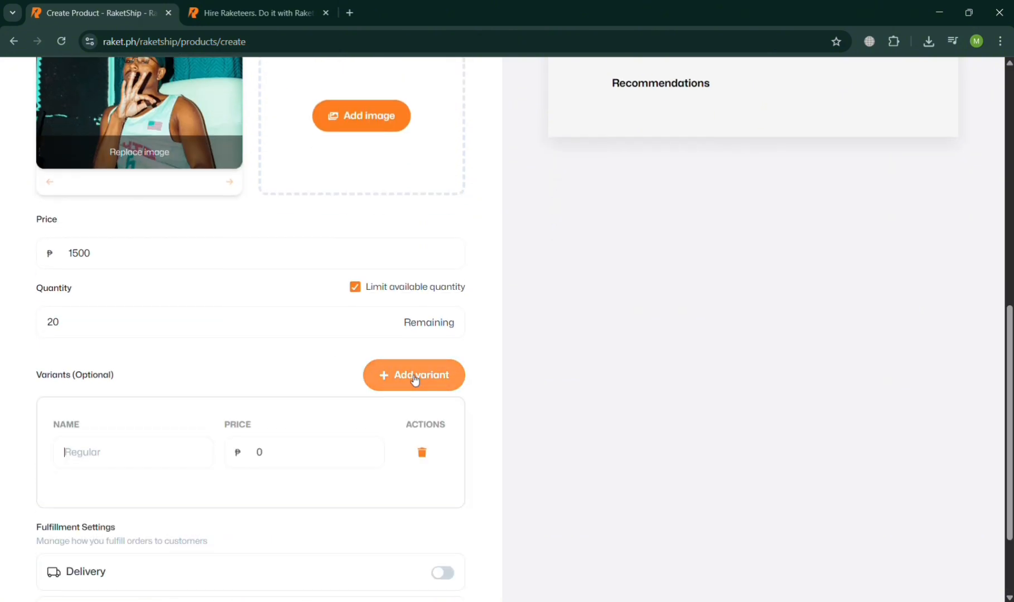
click(150, 457)
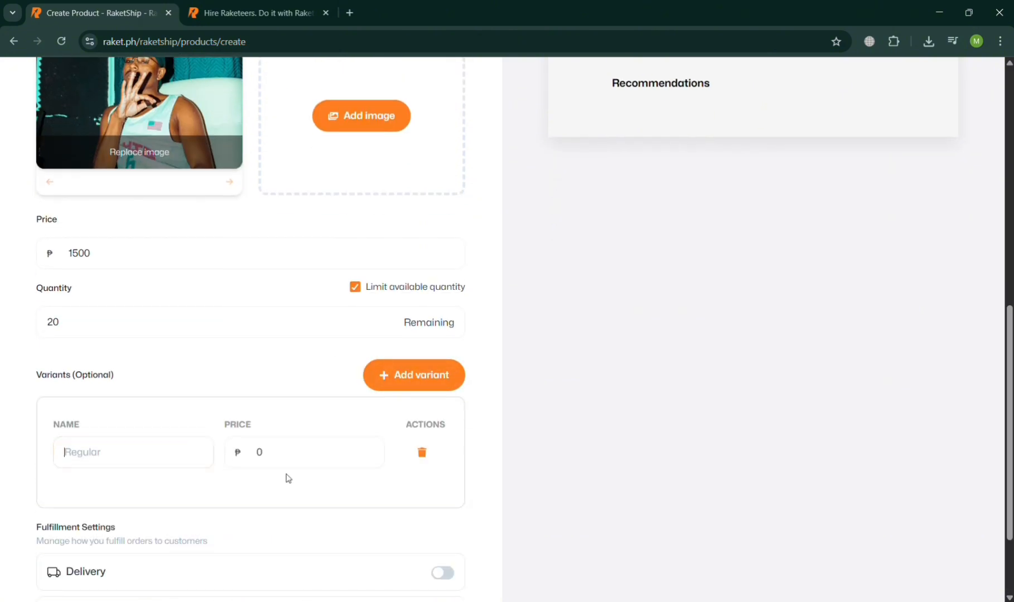
text(Whit)
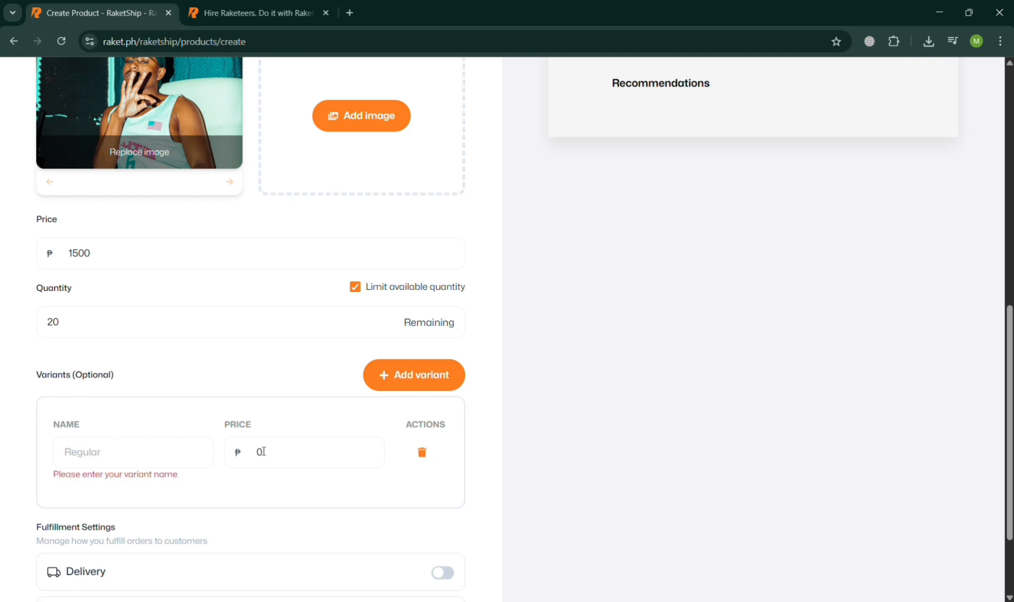
click(420, 456)
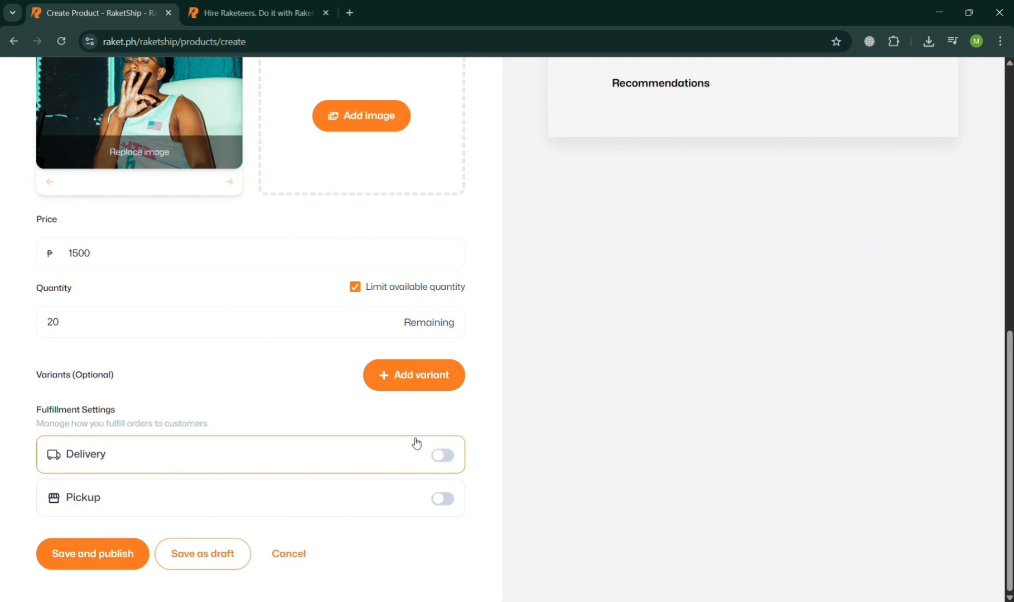
Enable delivery for the product with a set delivery fee of ₱100
click(445, 462)
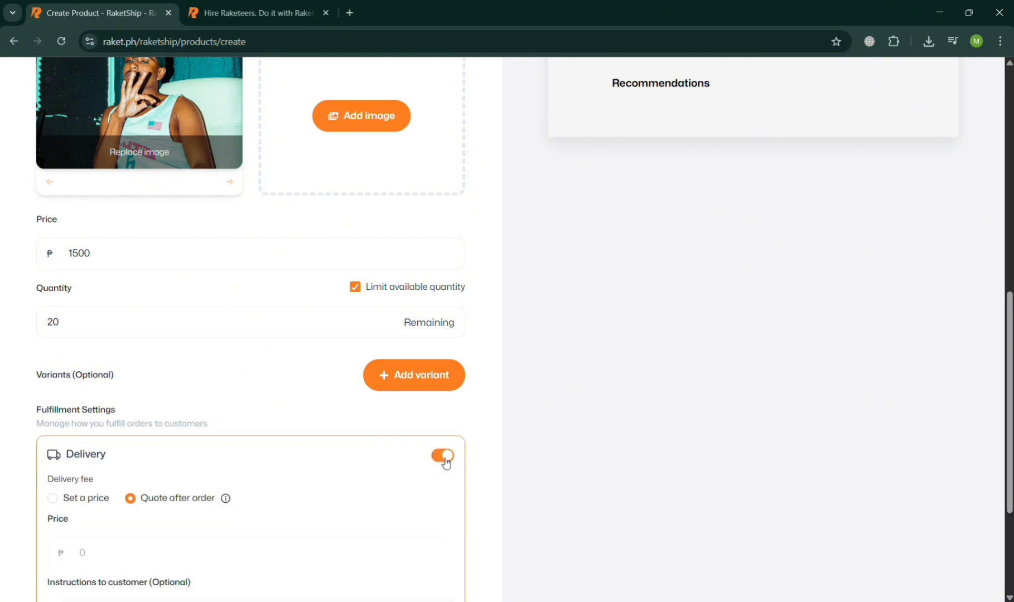
scroll(445, 462, down, 3)
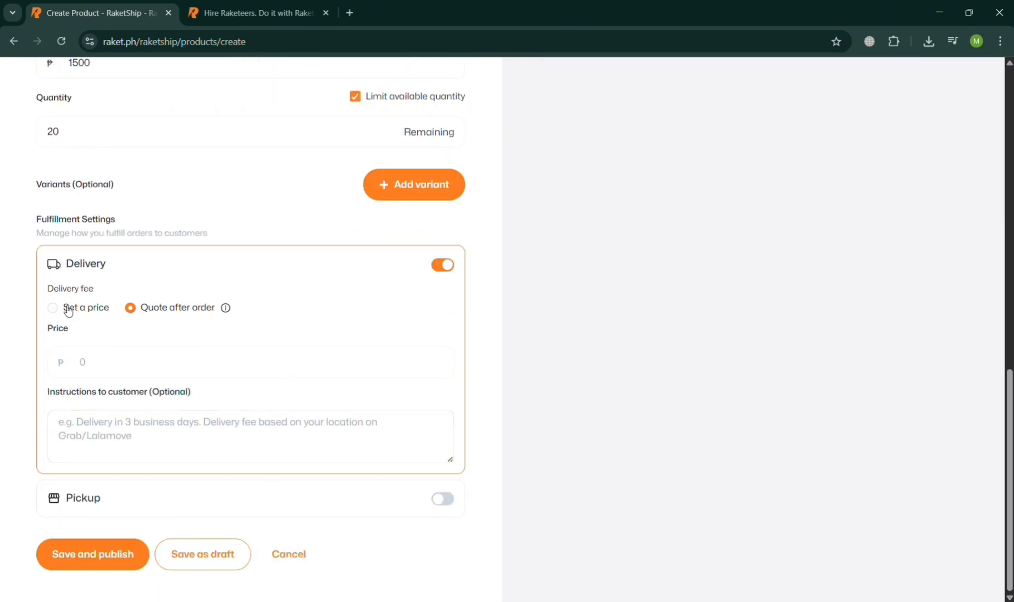
click(68, 309)
click(116, 359)
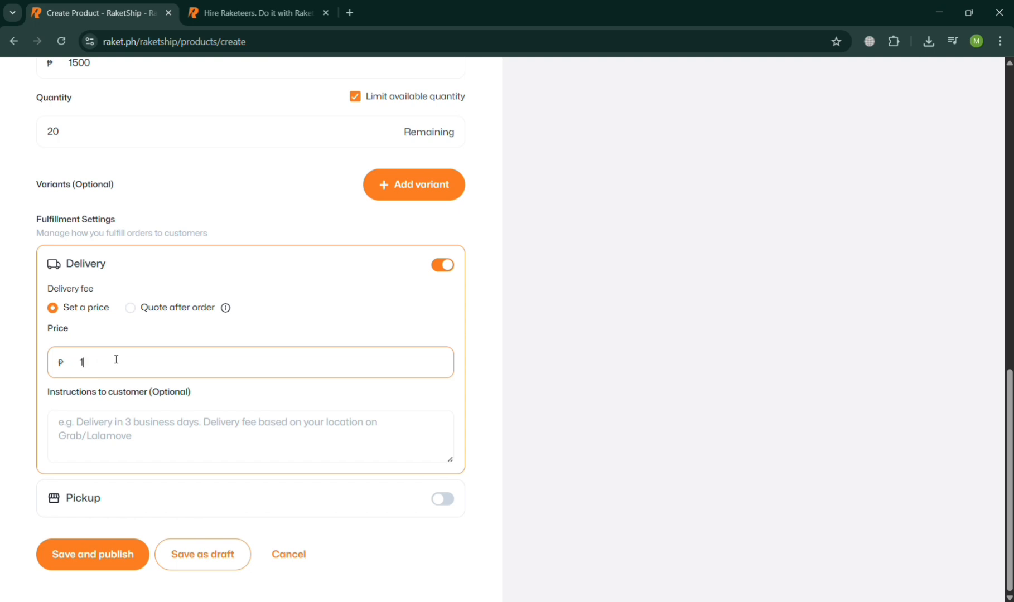
text(100)
Enter the delivery instructions to the customer as "Take a video before opening the parcel to get the returns if ever damaged"
click(114, 426)
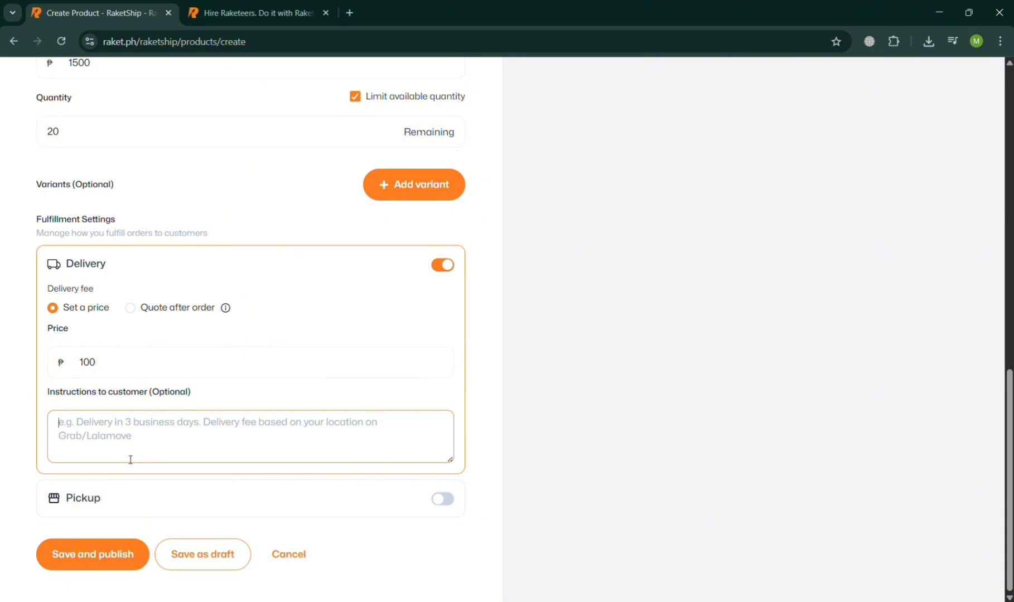
text(Take a vi)
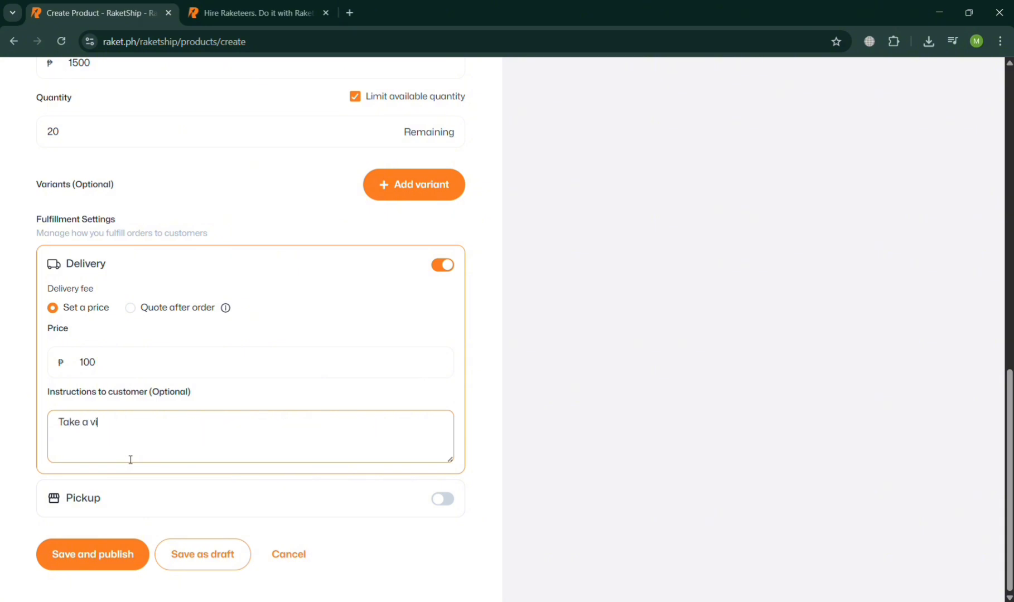
text(deo before opening)
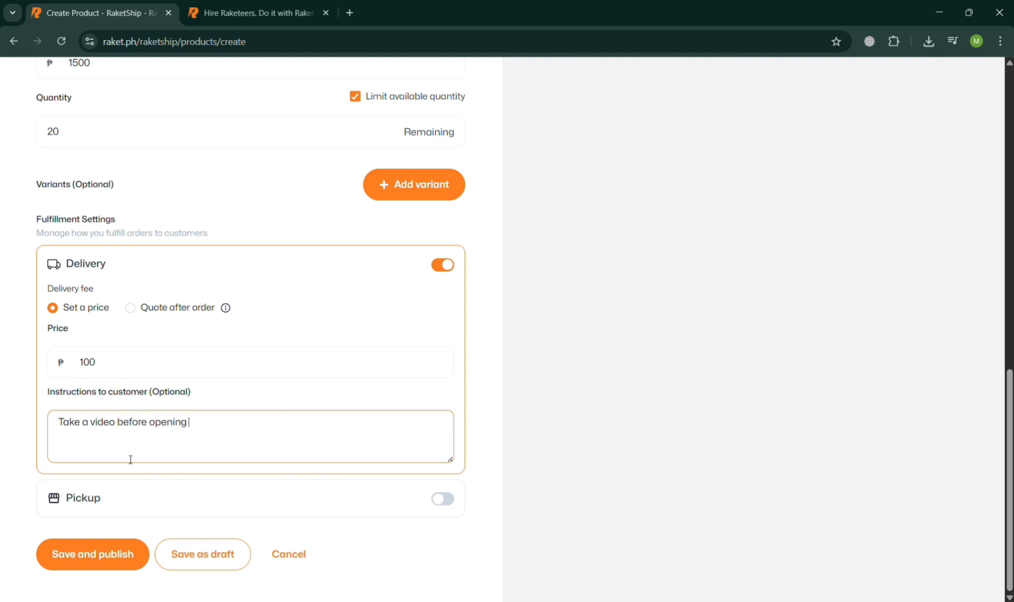
text( the pa)
text(rcel for)
key(BackSpace)
key(BackSpace)
text(to get the)
key(BackSpace)
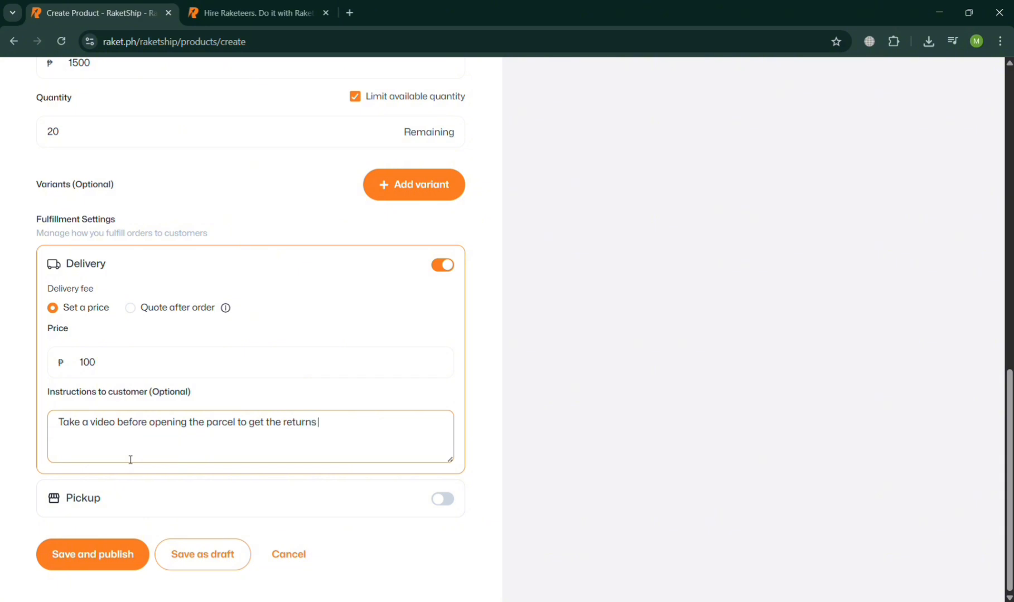
text(e returns if ever damaged)
click(486, 410)
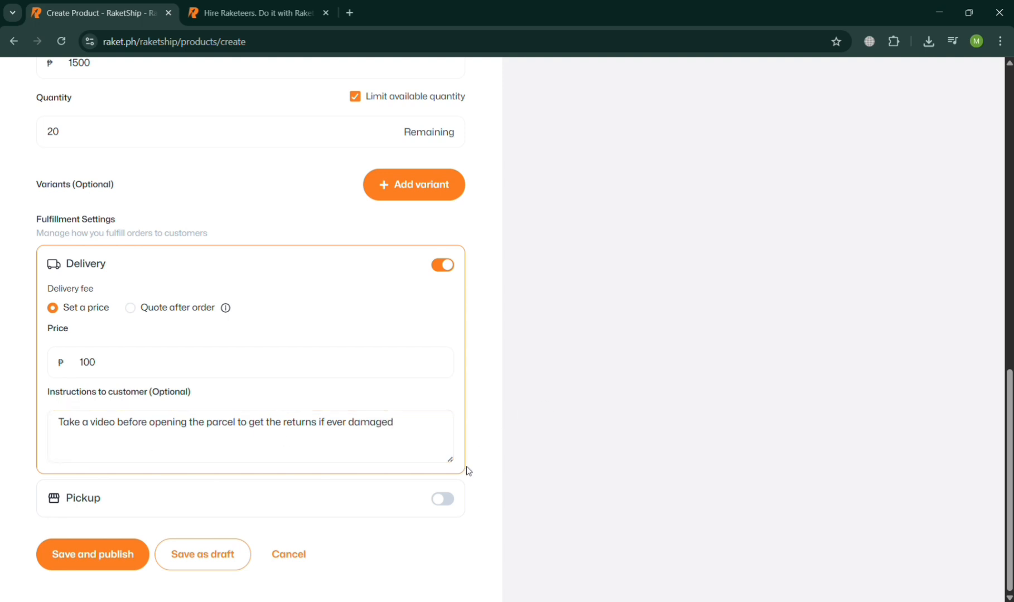
click(449, 508)
scroll(328, 537, down, 3)
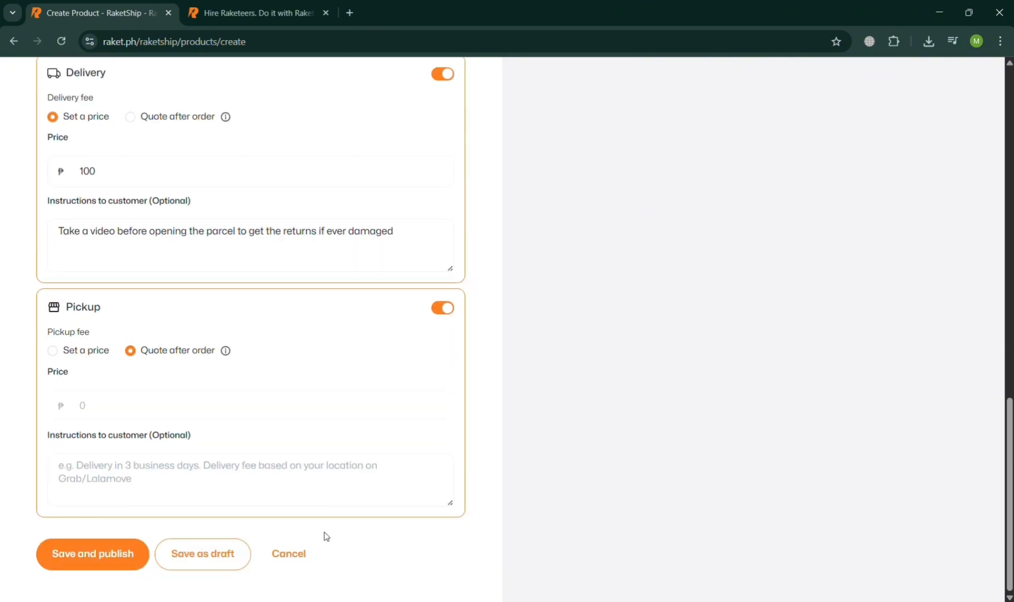
click(76, 352)
click(132, 474)
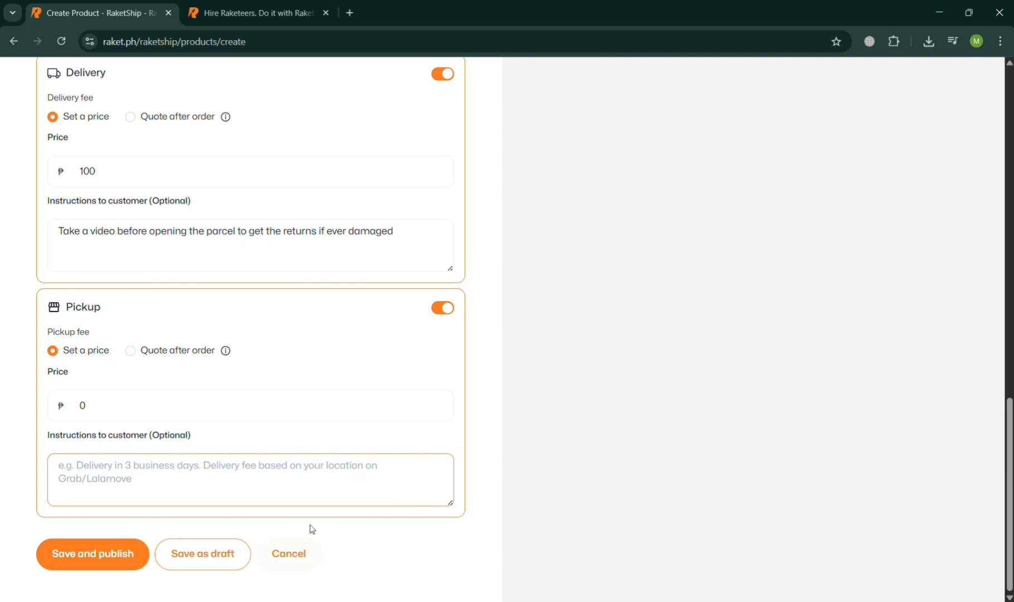
click(444, 310)
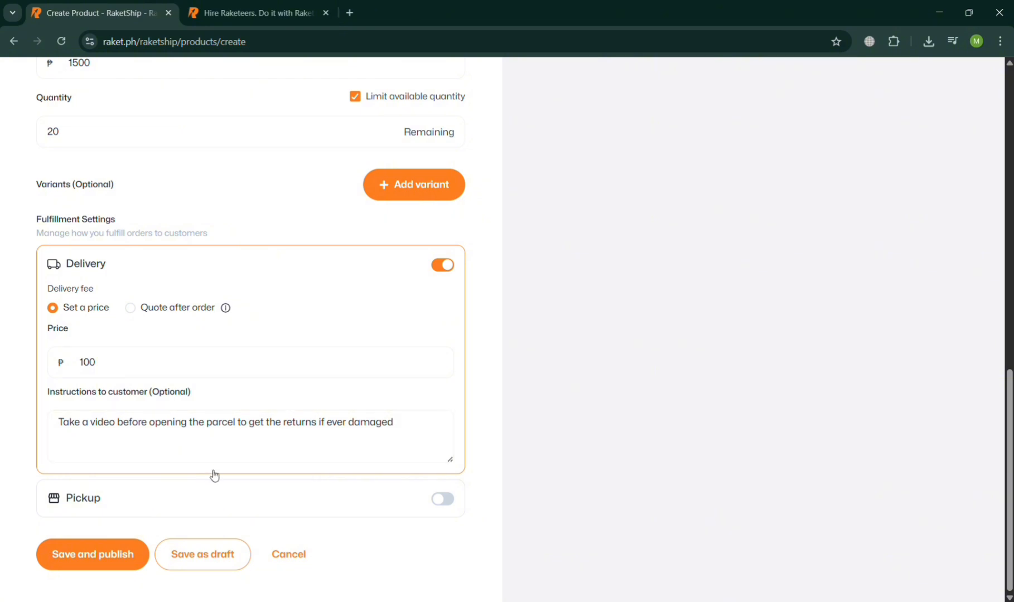
Save and publish the Limited Edition Jersey Miami product
click(128, 557)
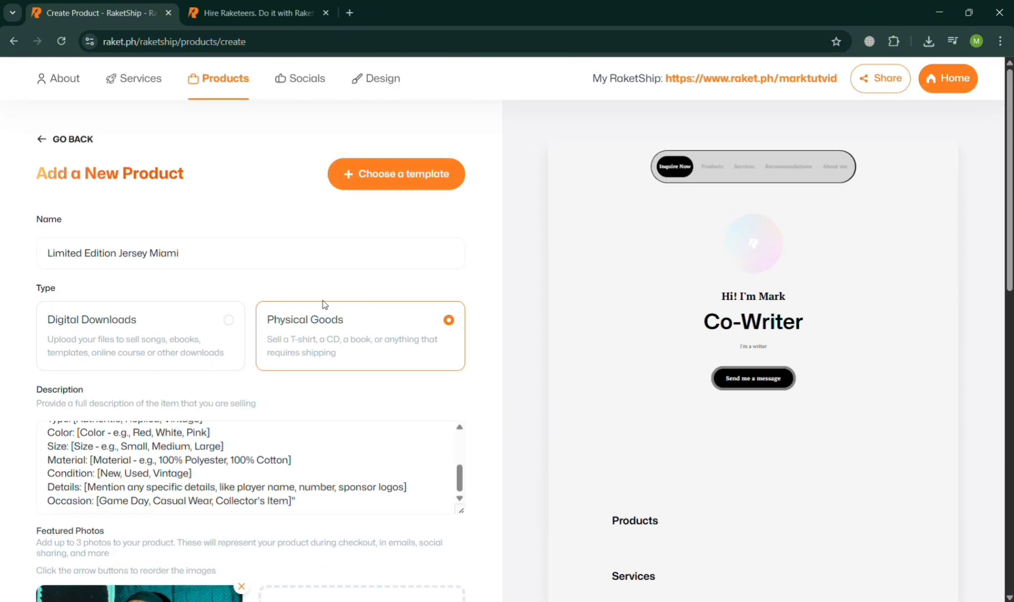
scroll(369, 182, down, 10)
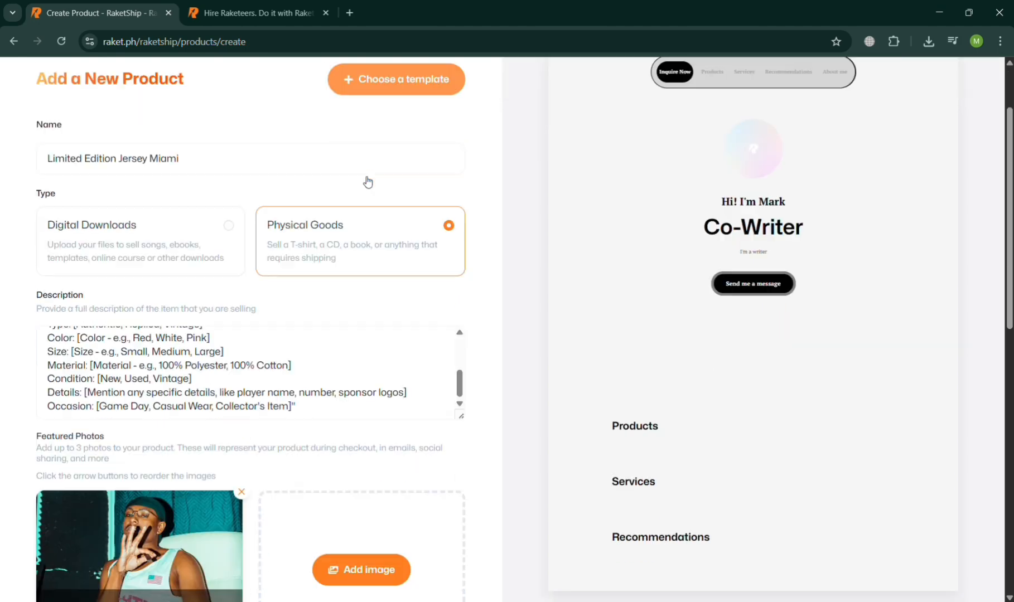
Publish the jersey listing and acknowledge the product review notice
click(96, 559)
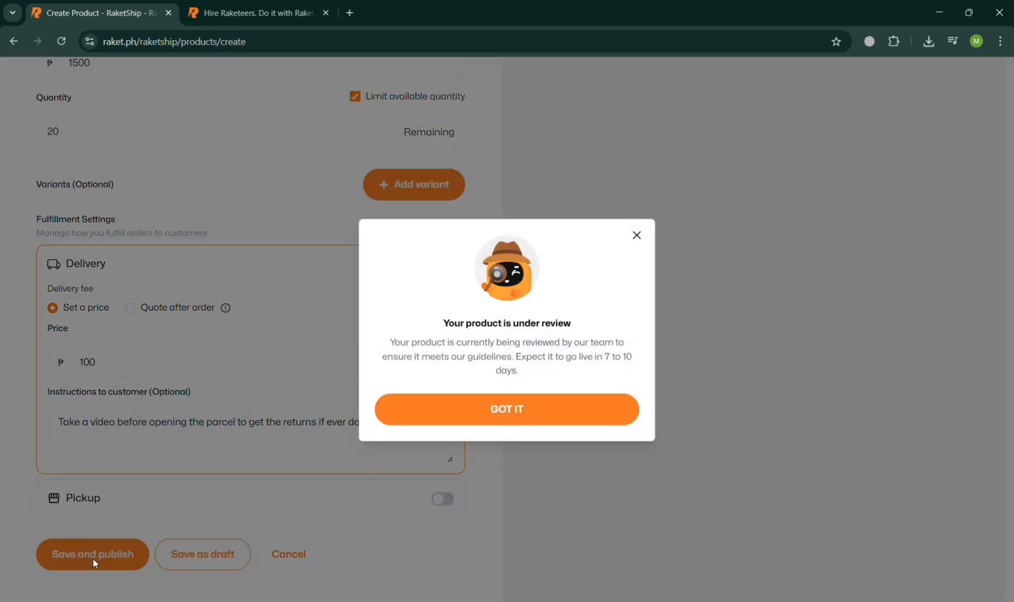
click(486, 415)
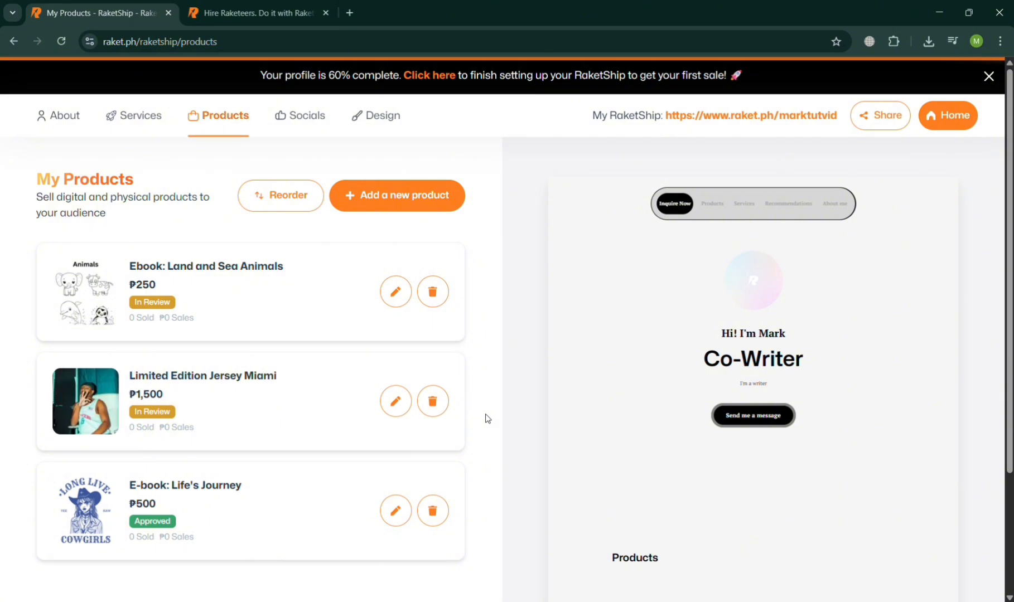
Start another new product from the Live Plants physical product template
click(406, 210)
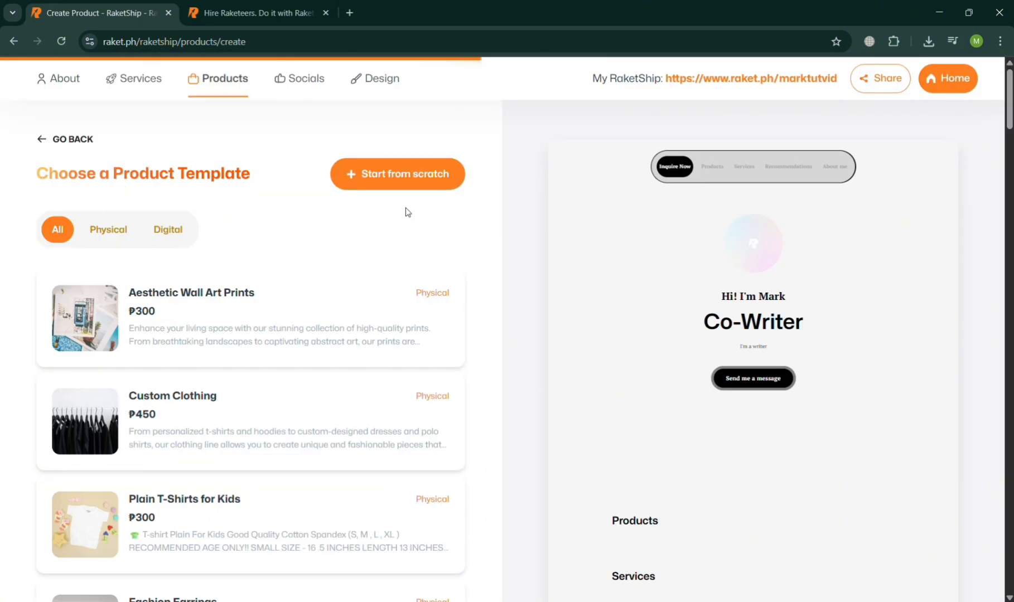
scroll(202, 448, down, 20)
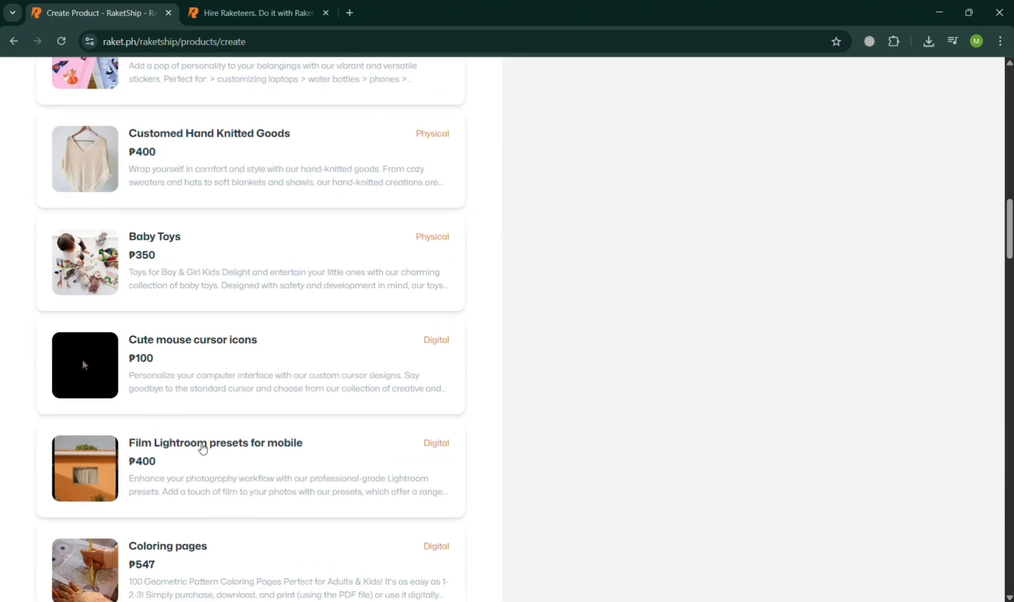
scroll(202, 448, up, 1)
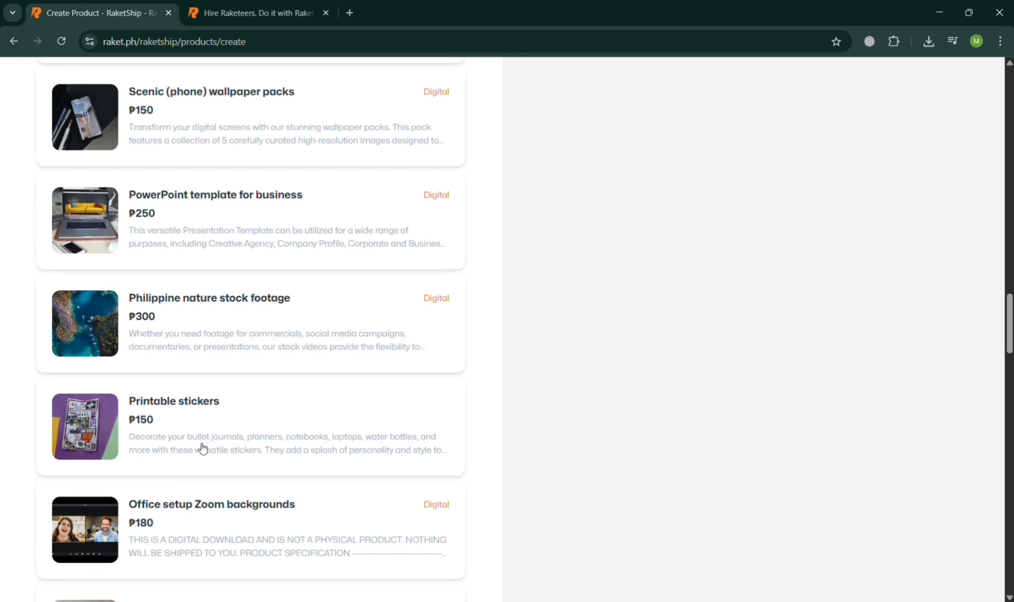
scroll(201, 448, up, 6)
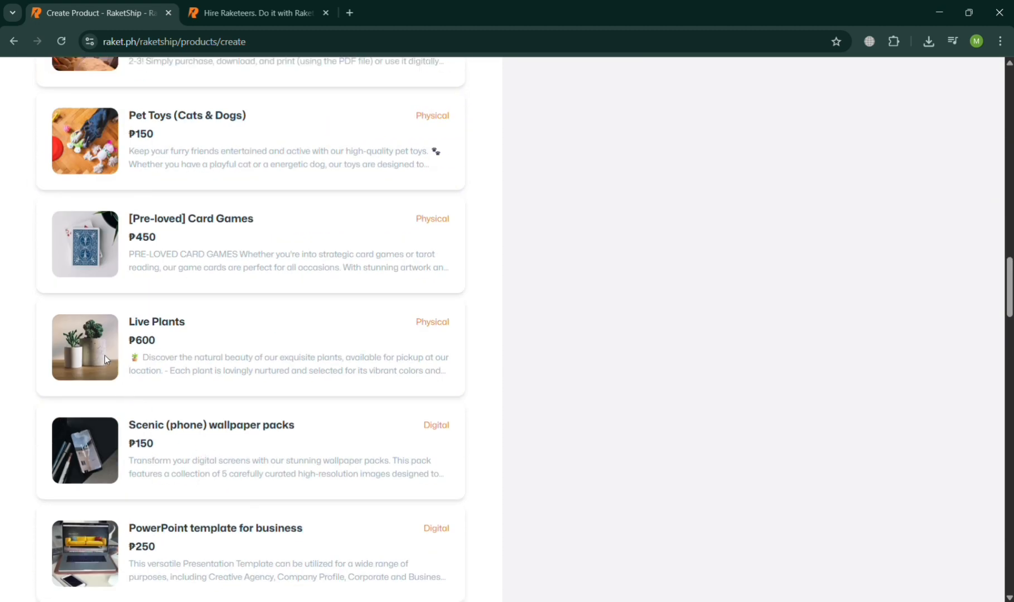
click(162, 322)
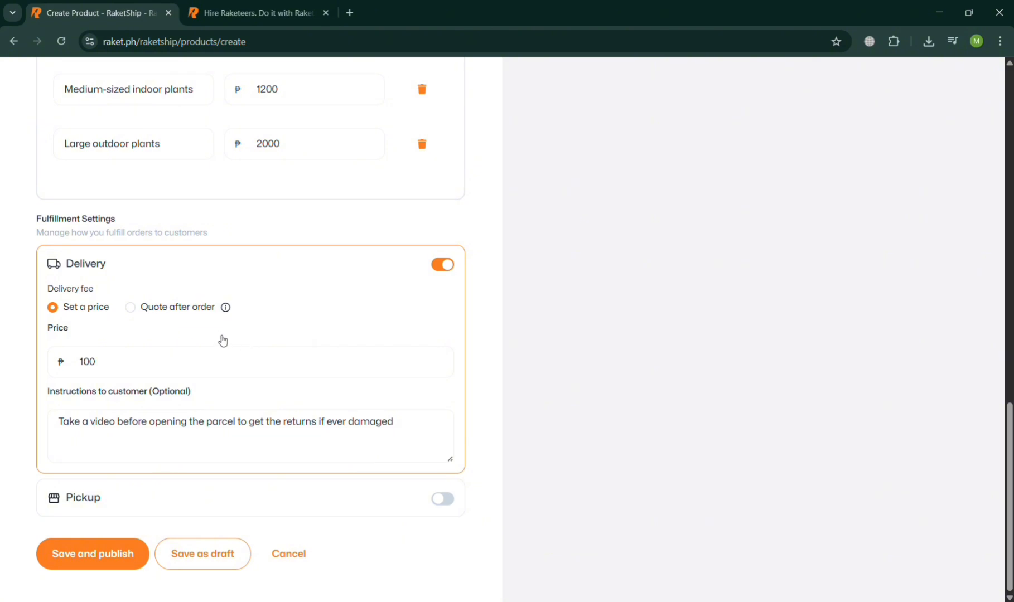
Rename the templated product as "Live Plants for Indoor"
scroll(223, 340, down, 5)
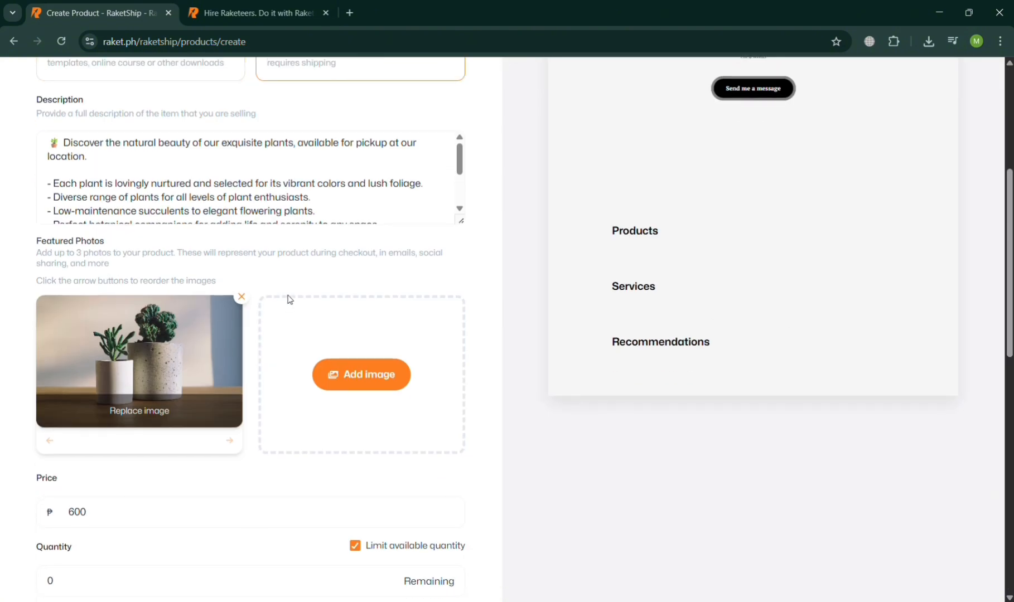
scroll(258, 380, up, 5)
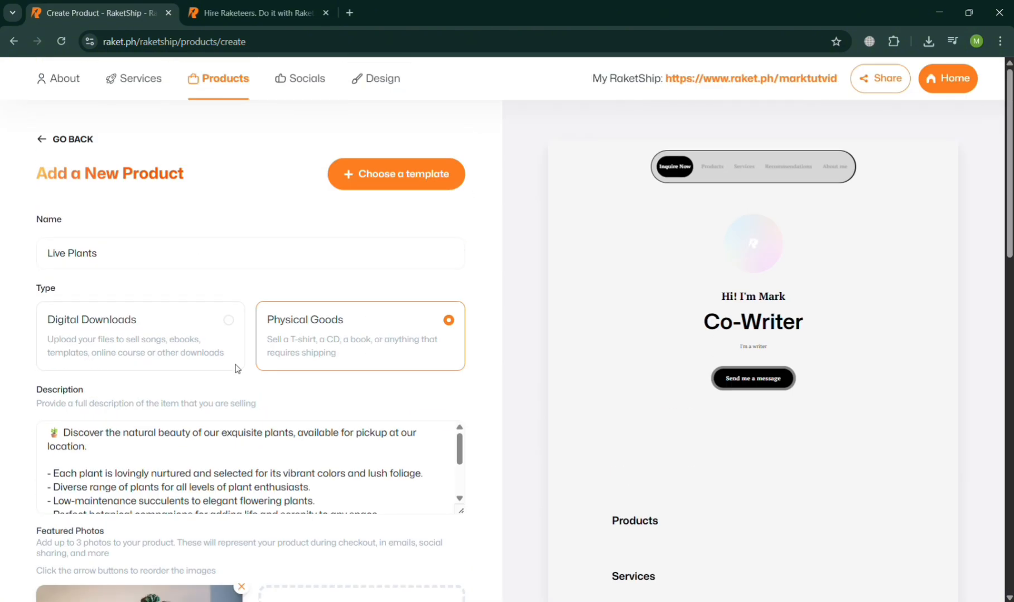
click(115, 257)
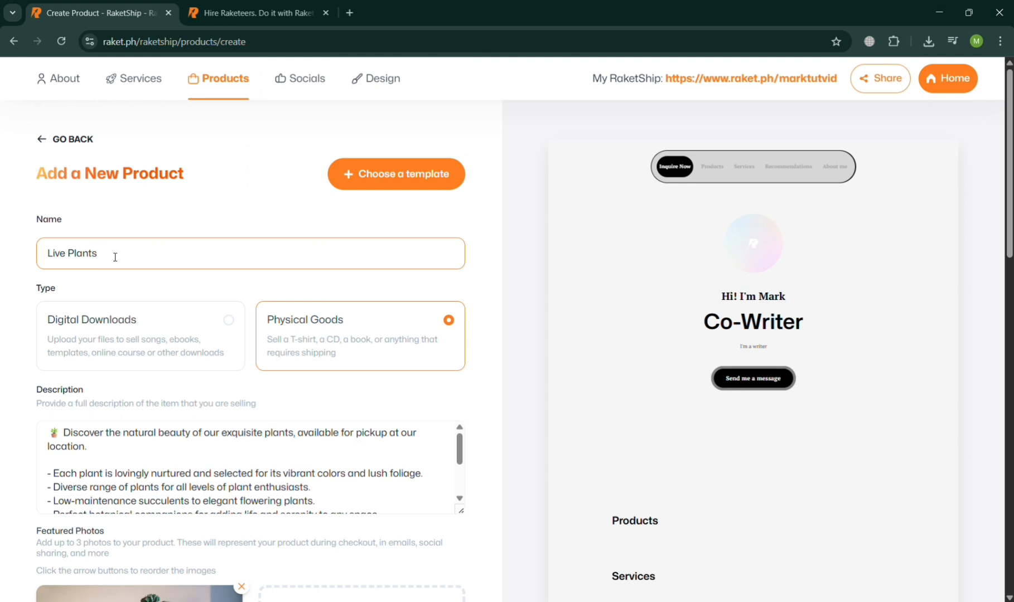
text(for Indoor)
Set the plant product's price to ₱400 and its available quantity to 100
scroll(116, 256, down, 2)
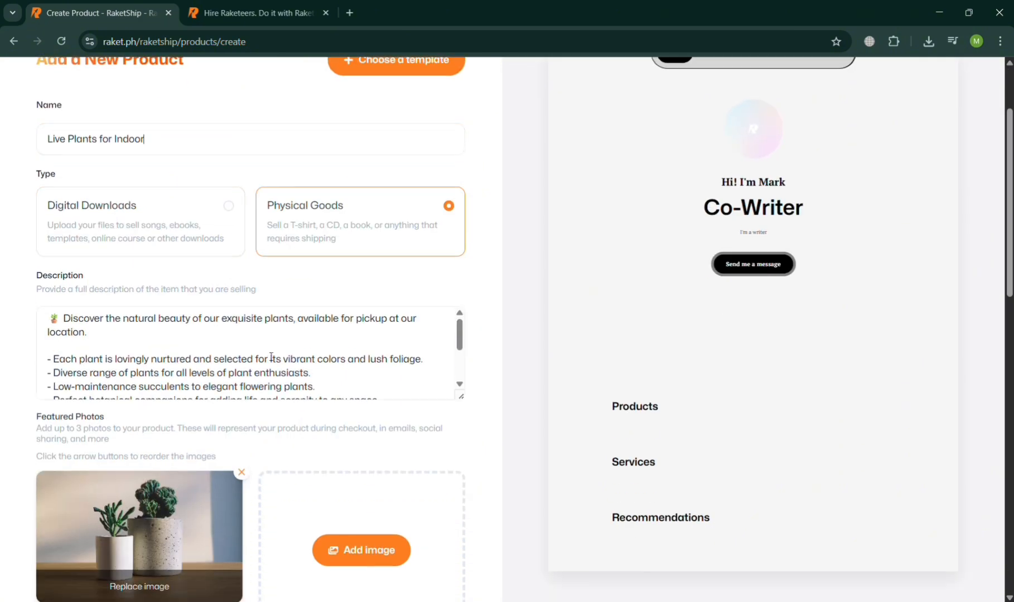
click(247, 331)
scroll(247, 332, down, 5)
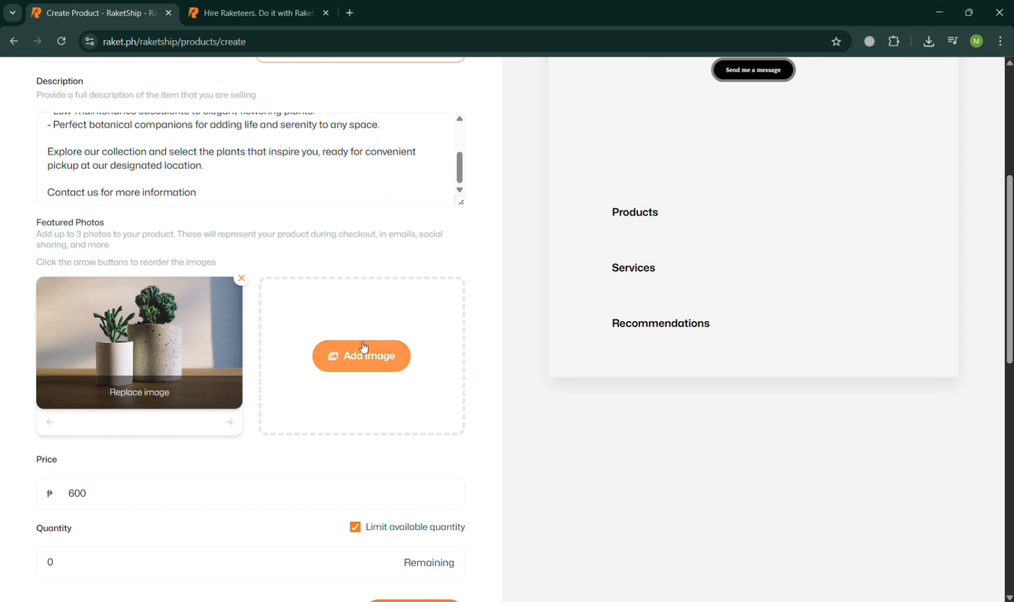
scroll(364, 348, down, 3)
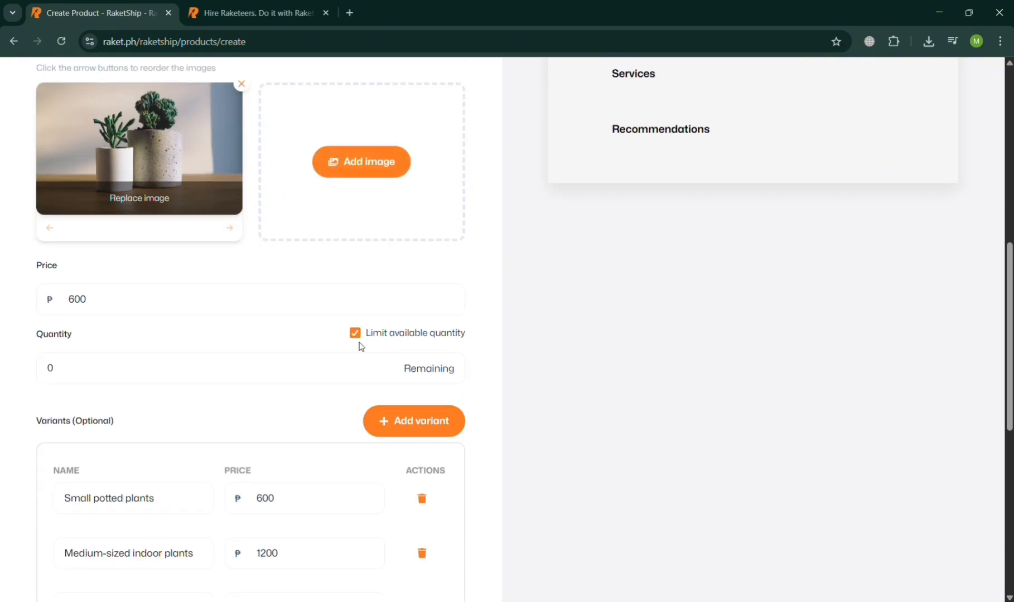
click(273, 293)
key(BackSpace)
key(BackSpace)
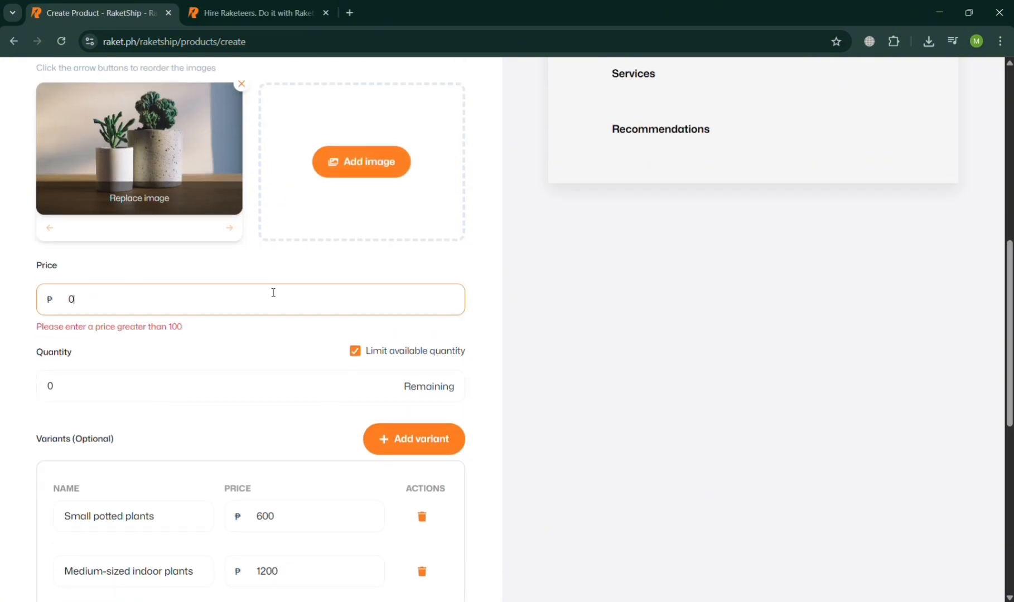
text(400)
scroll(274, 290, down, 3)
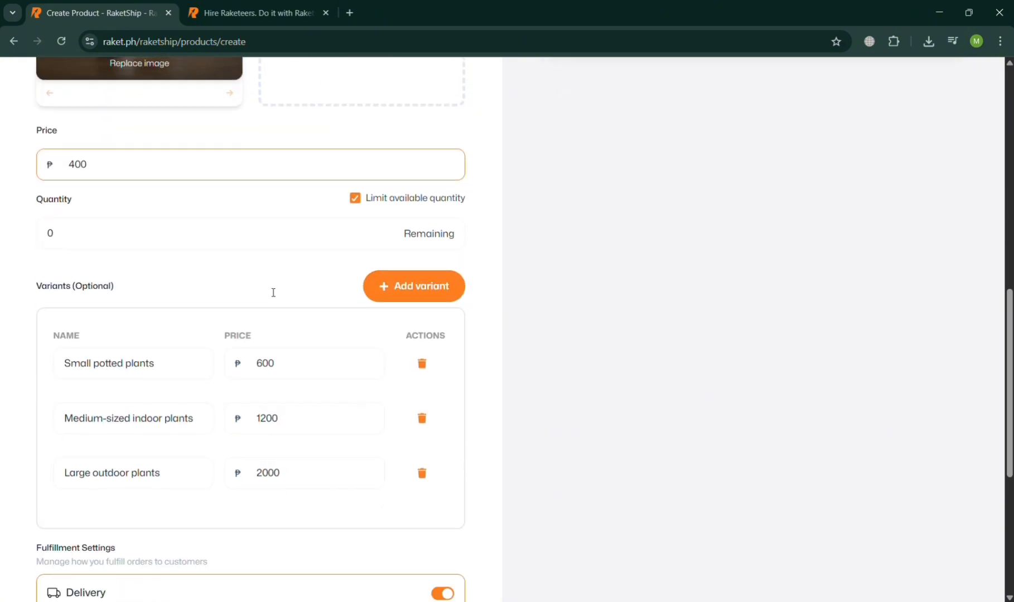
click(324, 241)
click(332, 232)
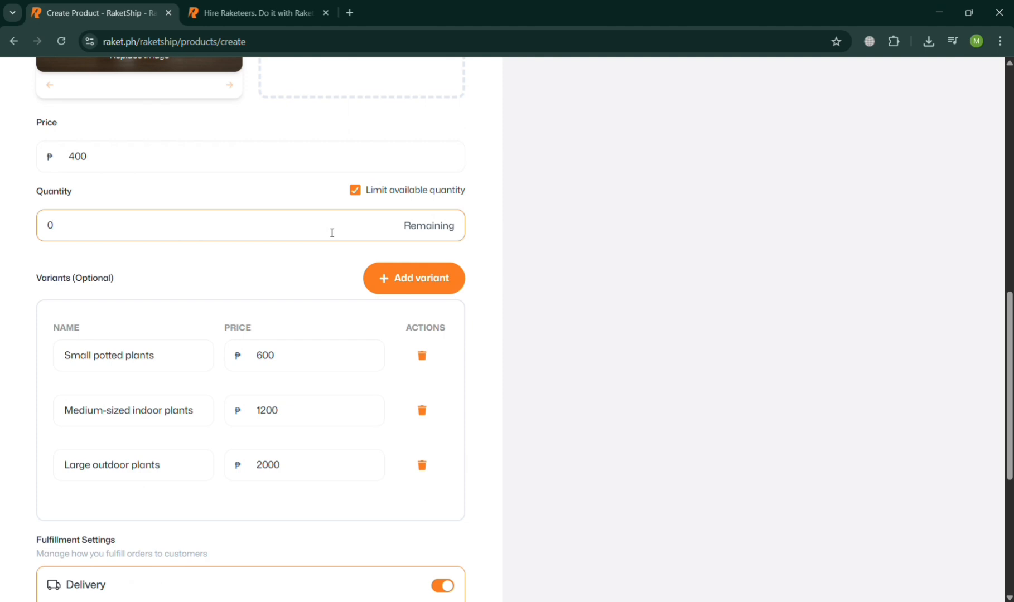
text(100)
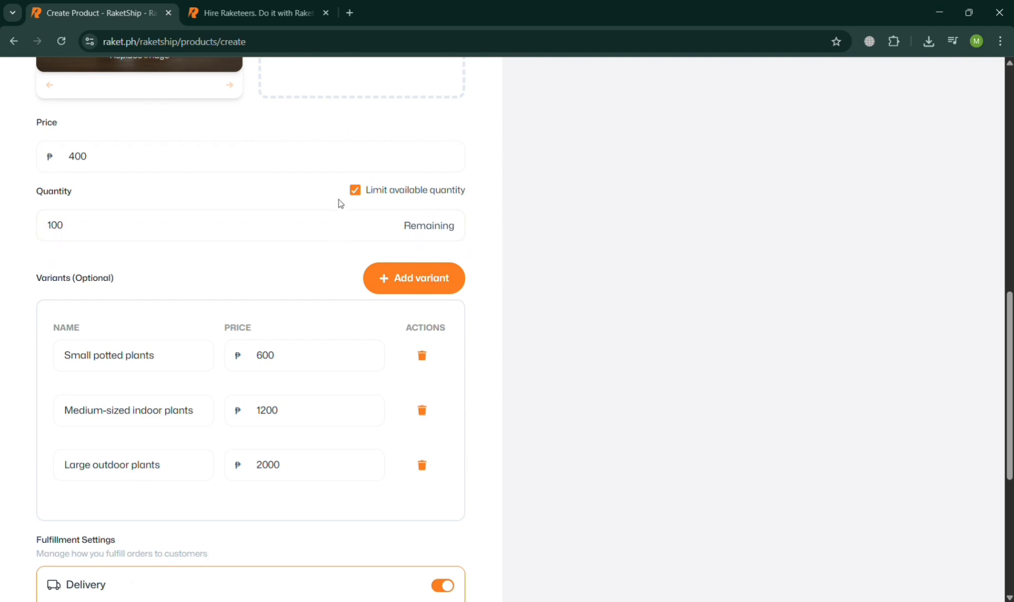
Set the price of the Small potted plants variant to ₱400
click(254, 364)
scroll(248, 378, down, 3)
click(249, 378)
scroll(251, 379, up, 3)
scroll(253, 380, up, 1)
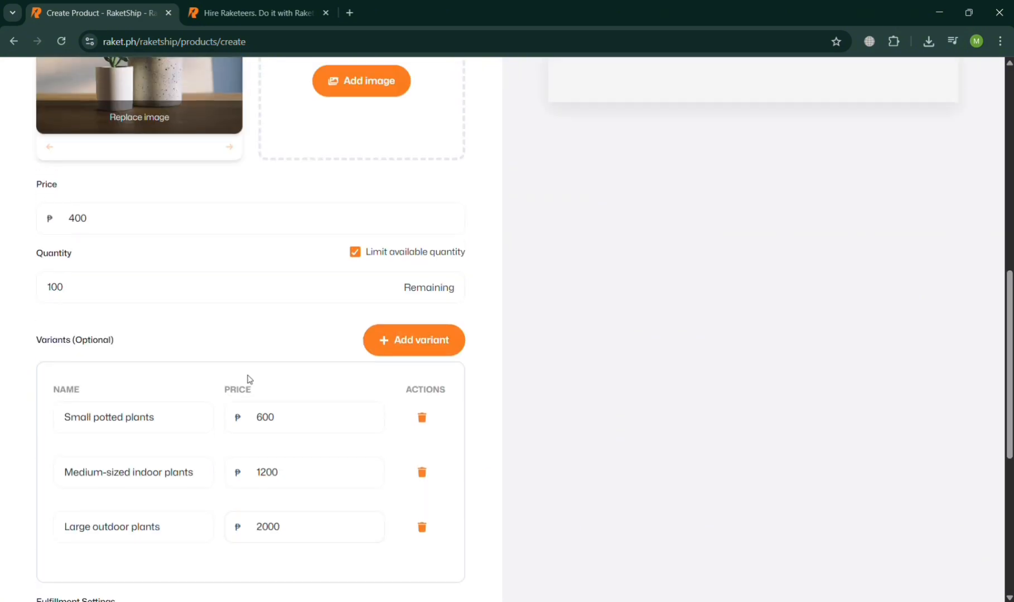
click(268, 422)
key(BackSpace)
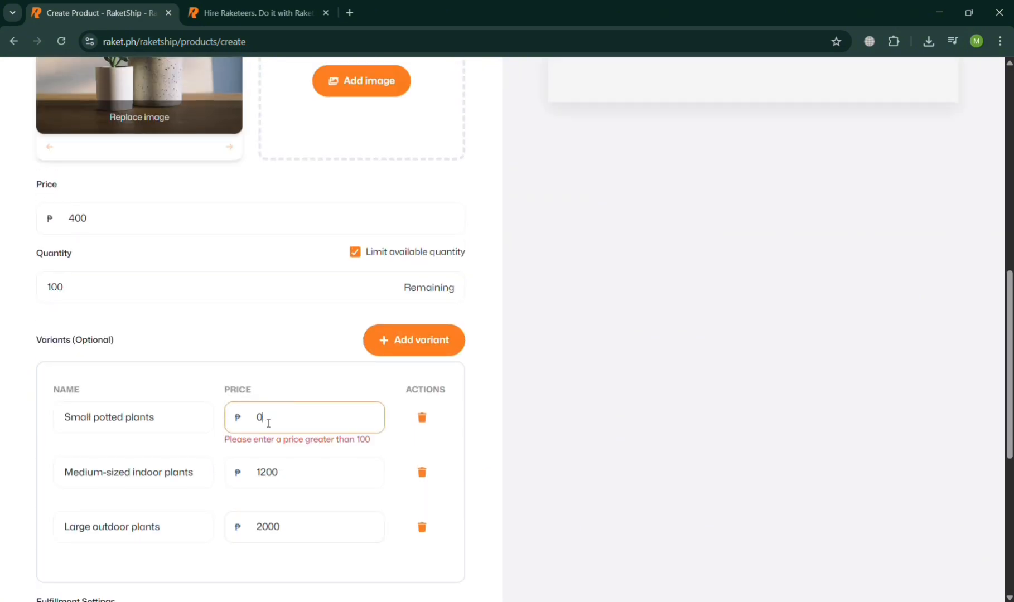
text(400)
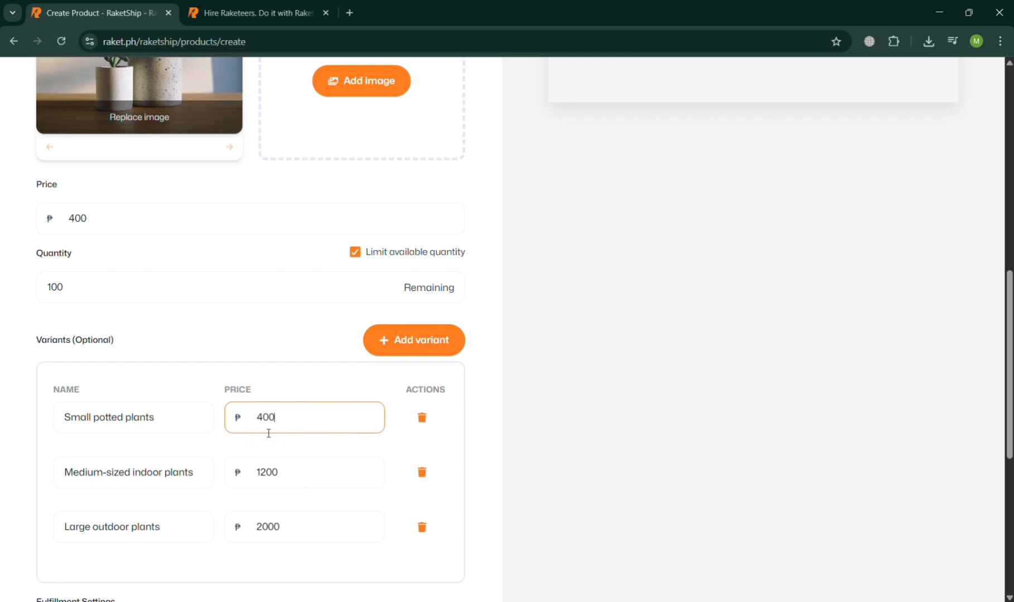
Set the price of the Medium-sized indoor plants variant to ₱800
click(272, 478)
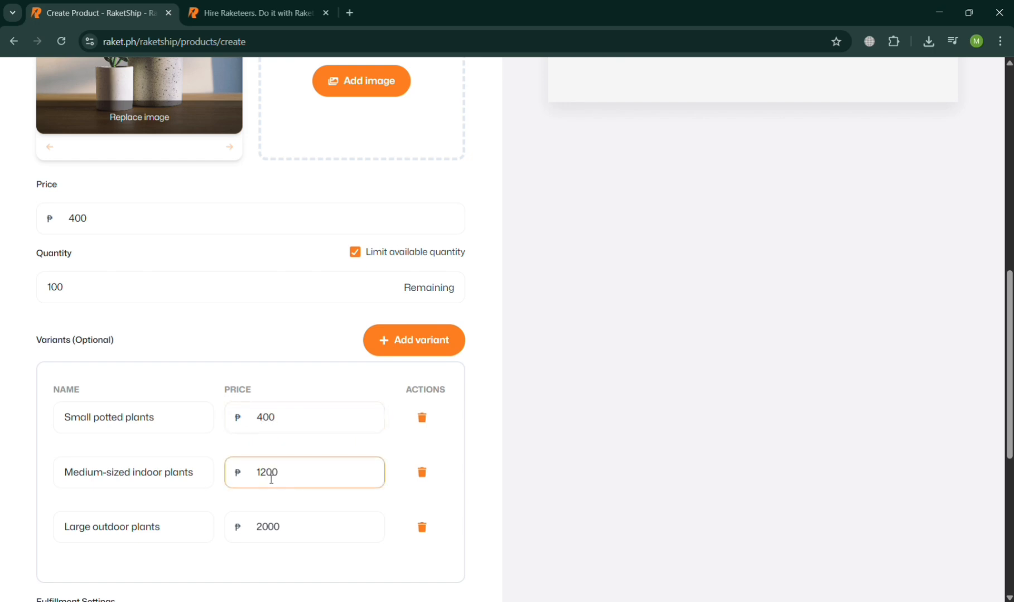
key(BackSpace)
key(BackSpace)
key(BackSpace)
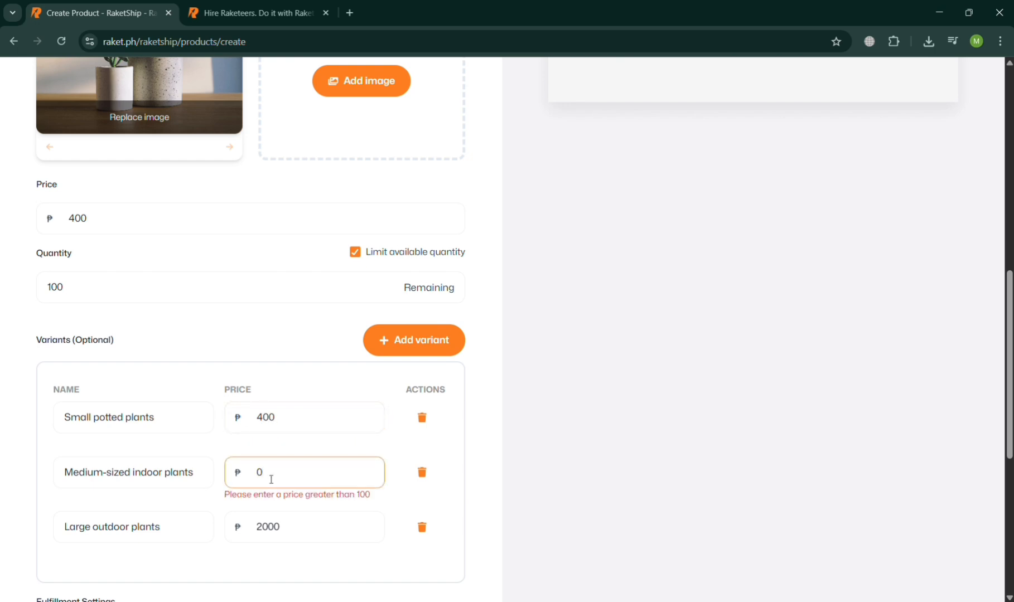
text(800)
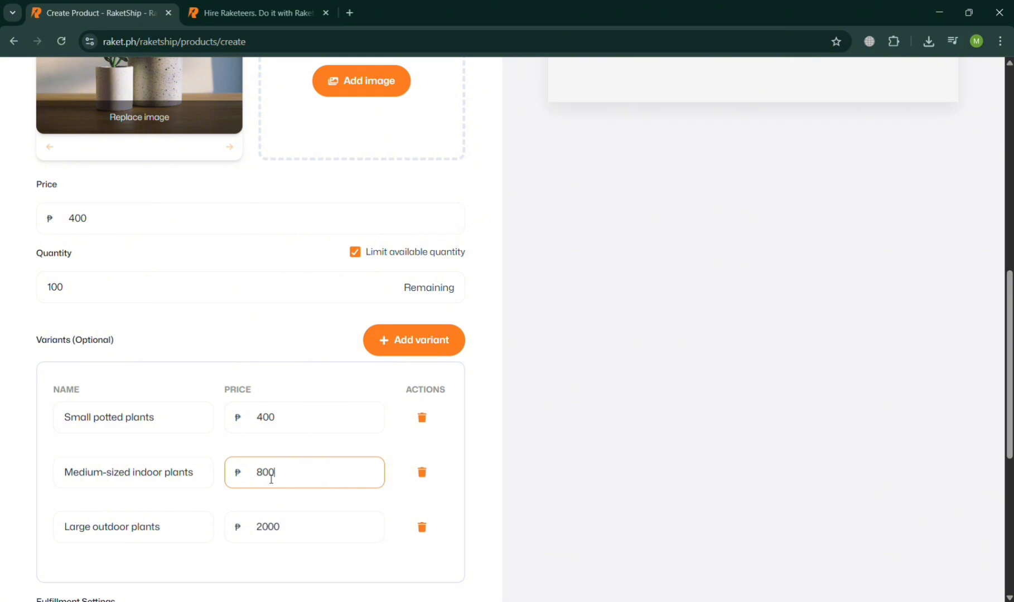
Set the price of the Large outdoor plants variant to ₱1000
click(268, 539)
key(BackSpace)
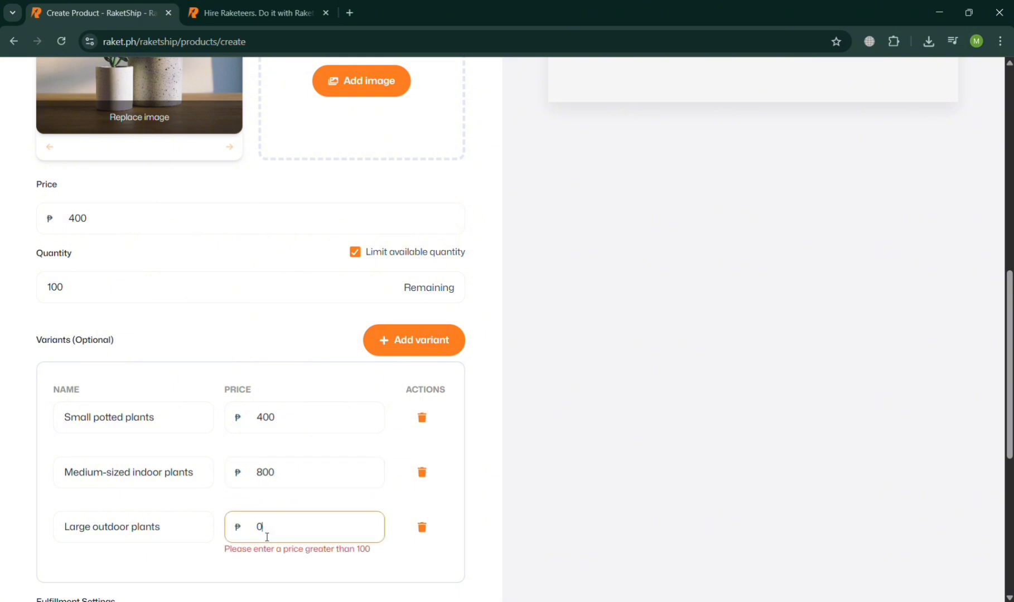
text(0)
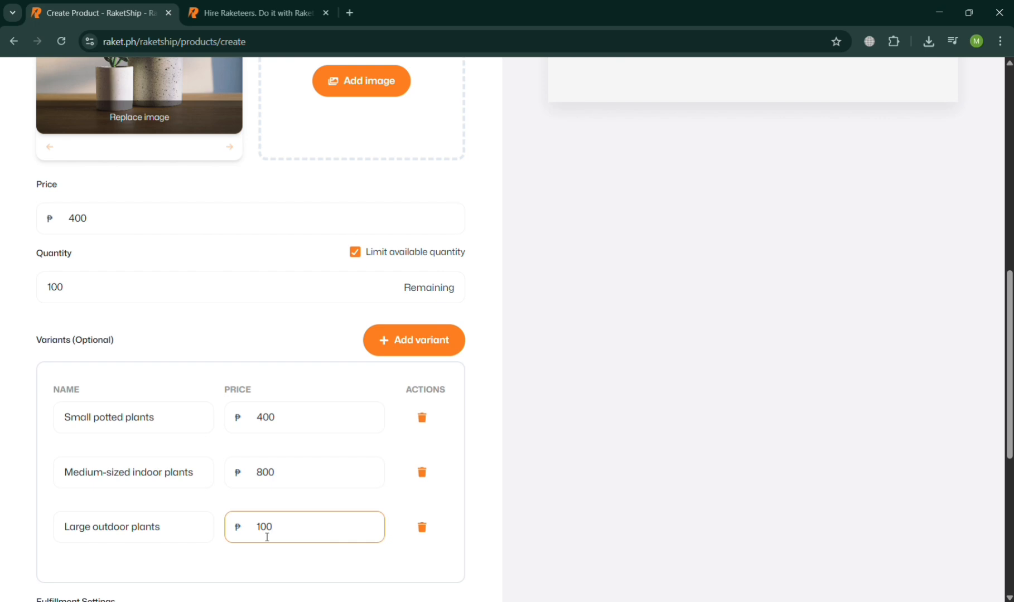
text(0)
Save and publish the Live Plants for Indoor product and acknowledge the review notice
scroll(267, 538, down, 3)
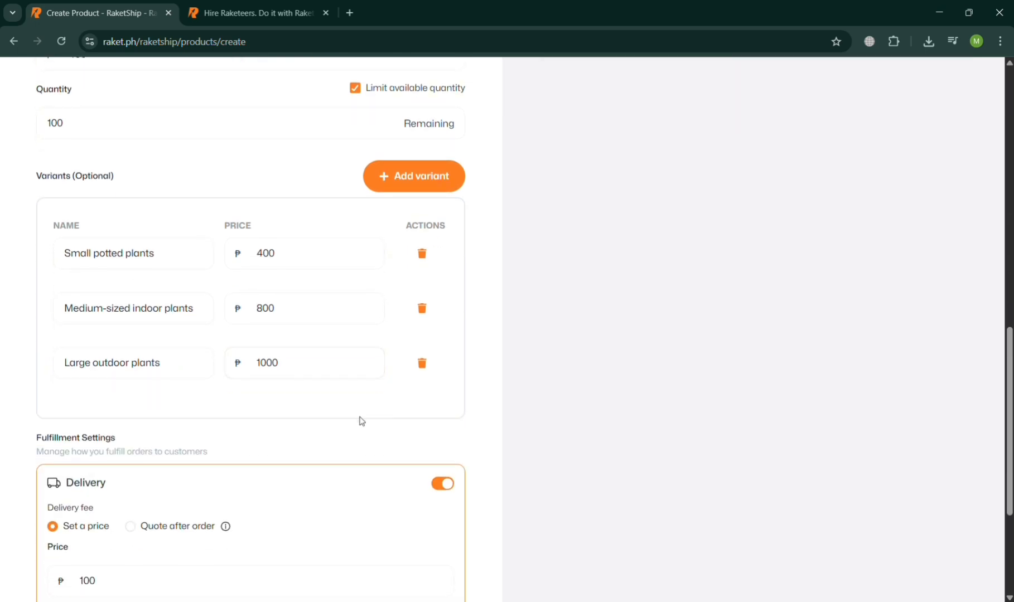
scroll(363, 434, down, 4)
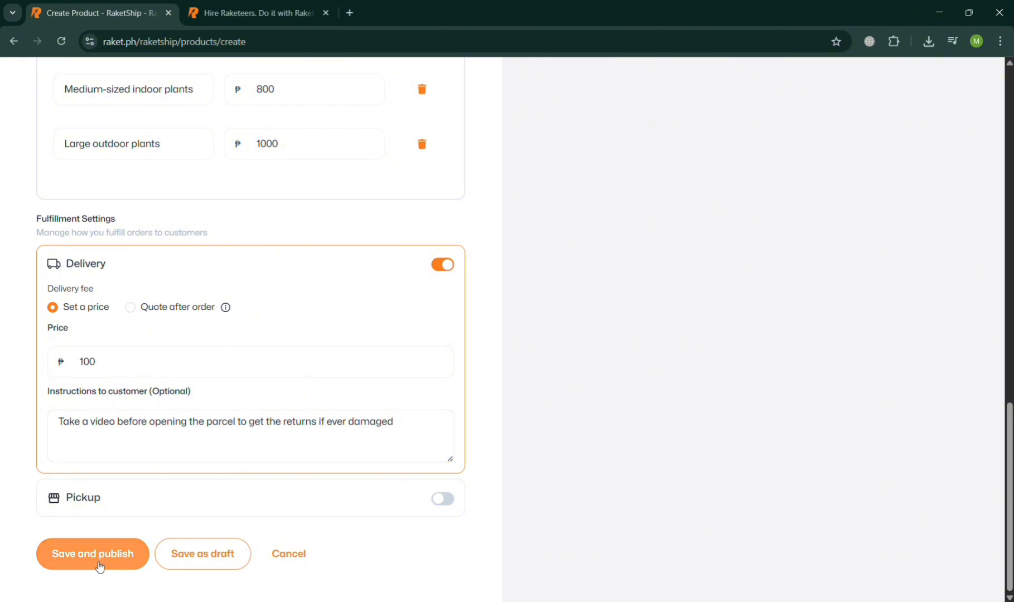
click(100, 564)
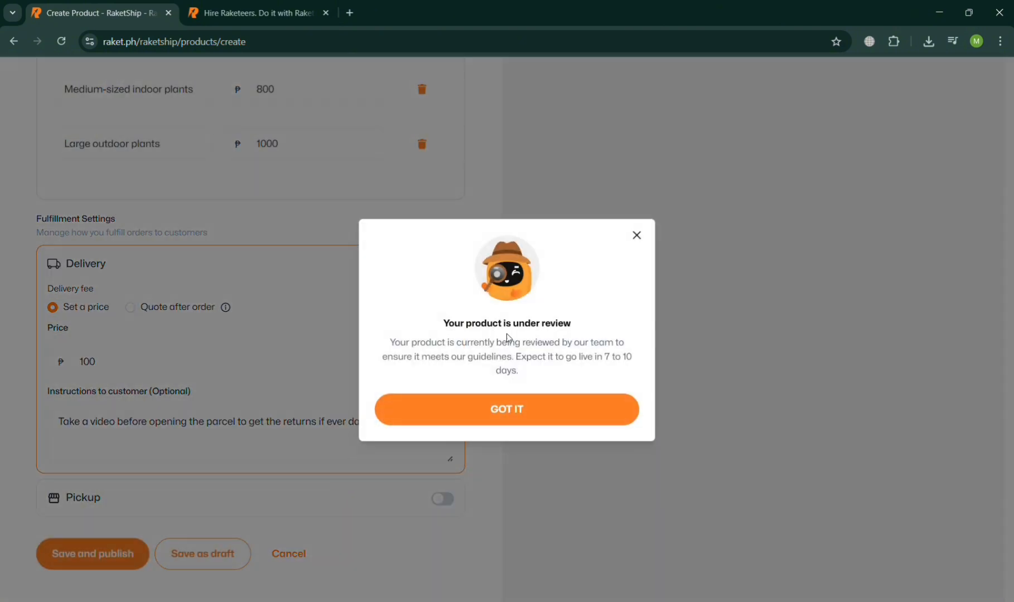
click(534, 403)
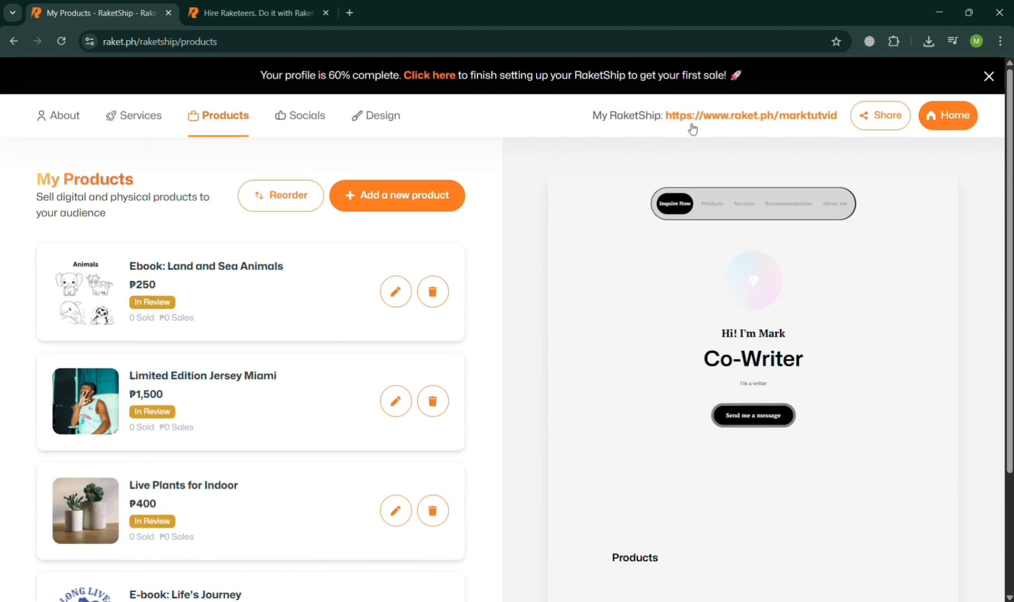
Return to the home page, reopen My Raketship through the Raketeer Dashboard and check the status of the listed products
click(974, 123)
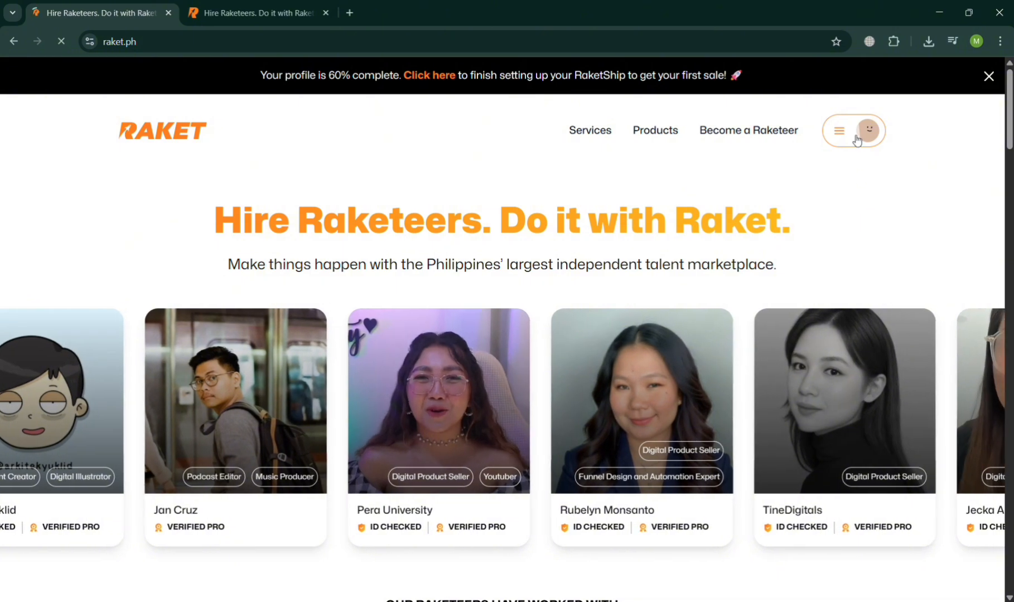
click(856, 132)
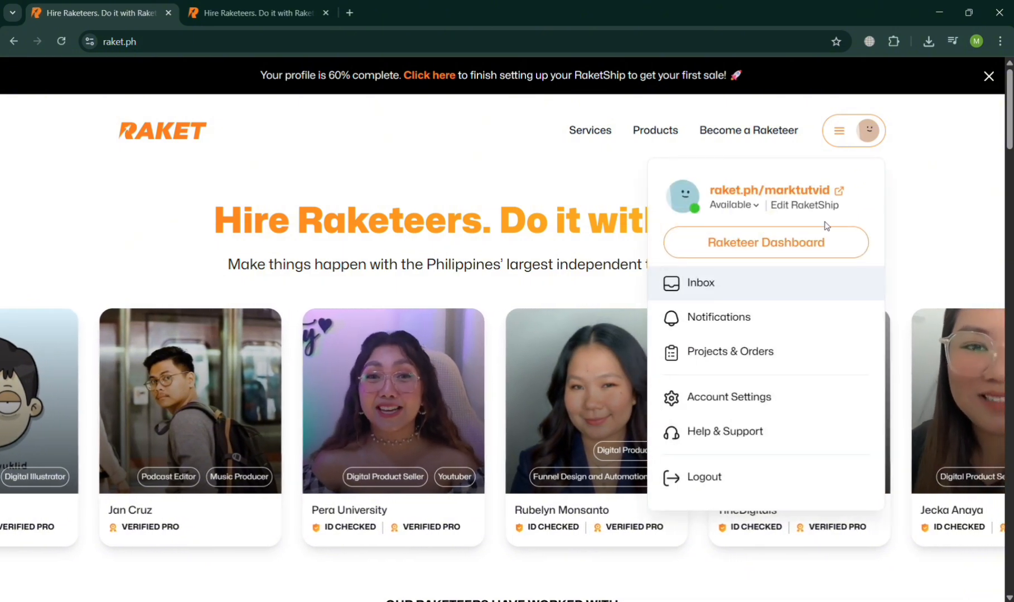
click(824, 244)
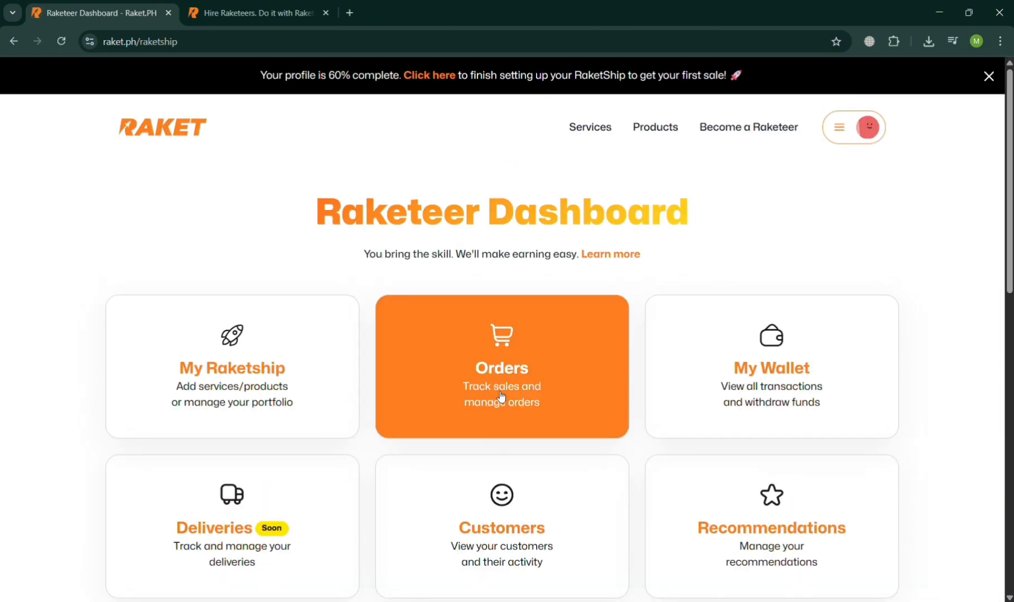
click(292, 400)
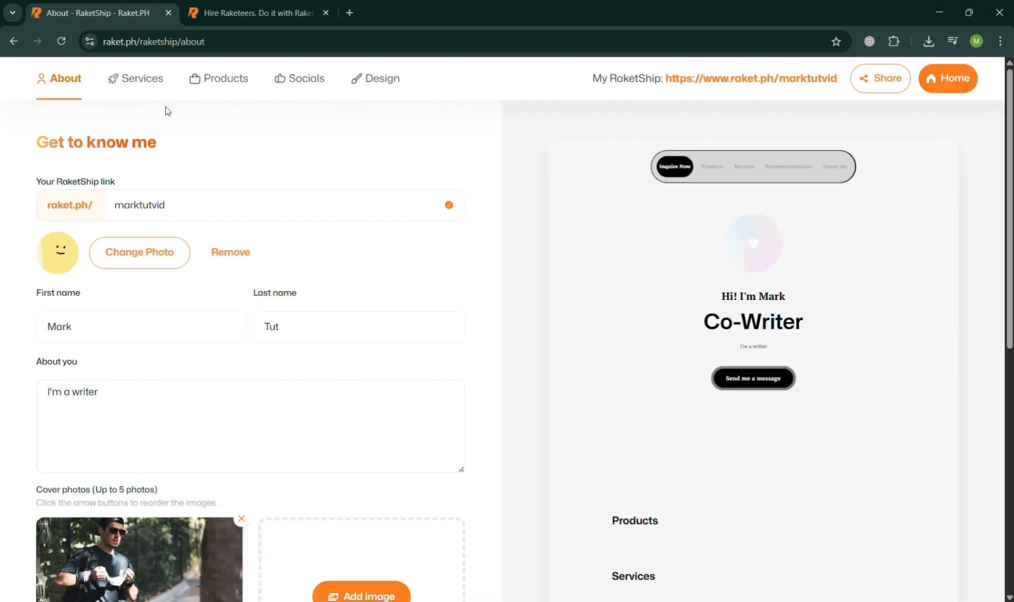
click(228, 79)
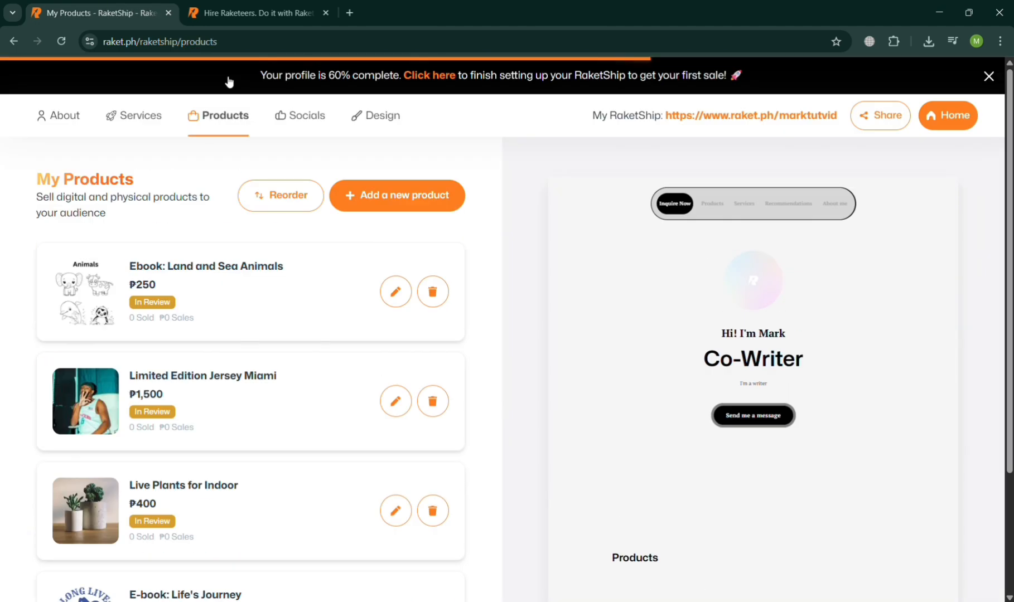
scroll(148, 360, down, 3)
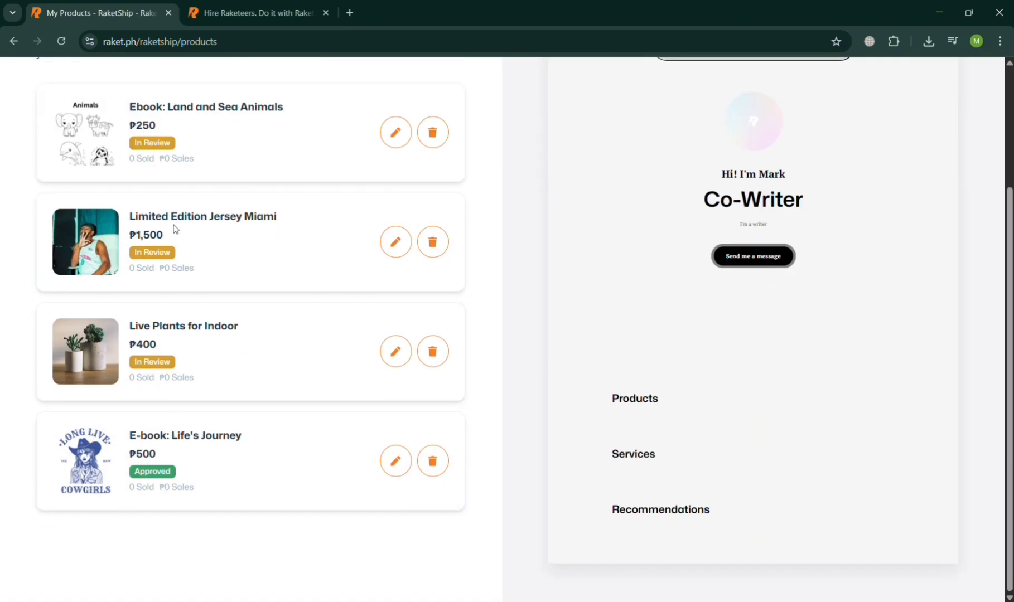
View the sharing options for the RaketShip and close them
scroll(309, 259, up, 3)
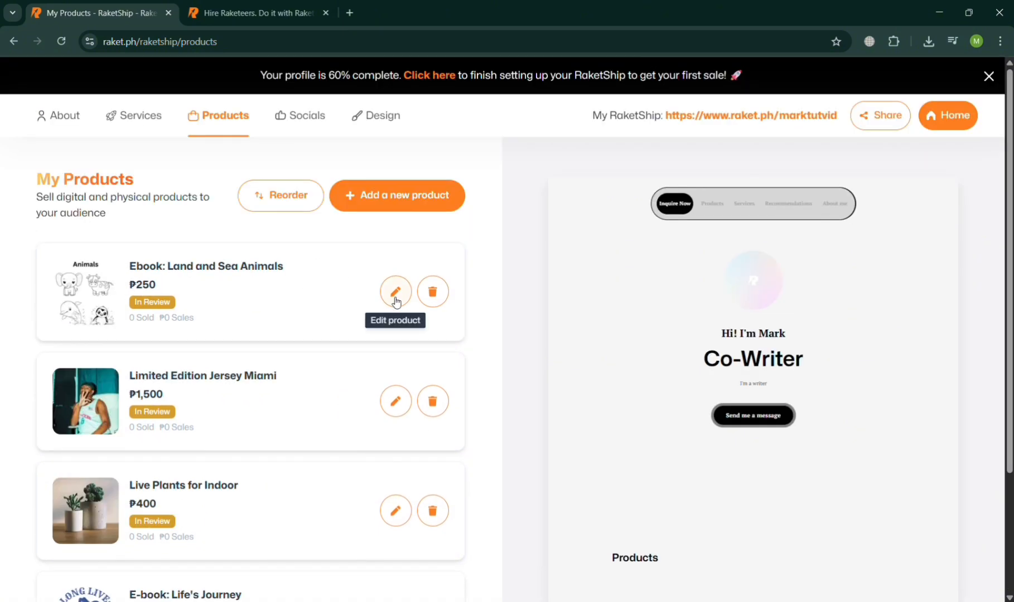
click(881, 124)
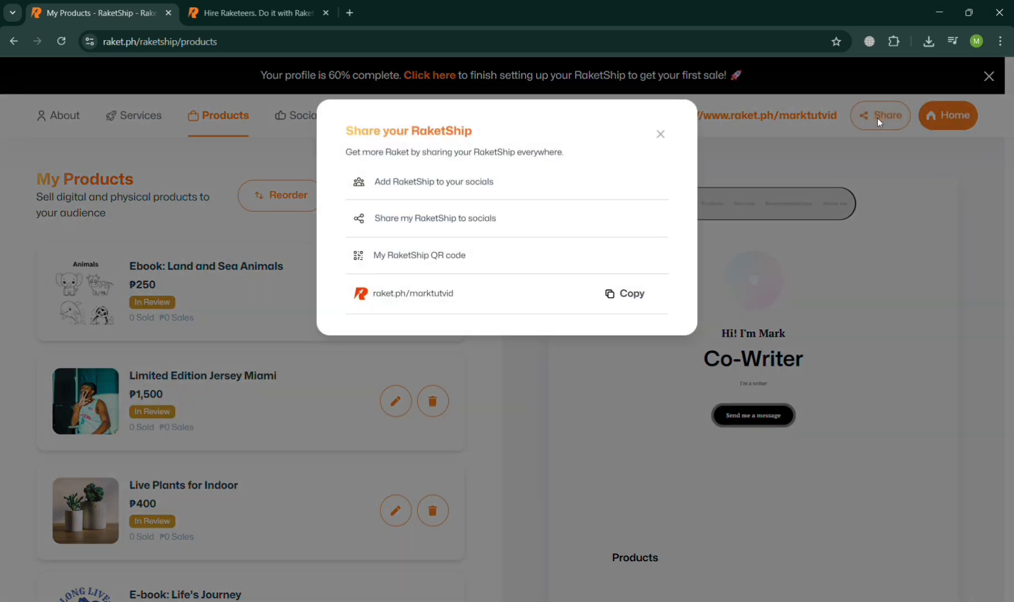
click(661, 135)
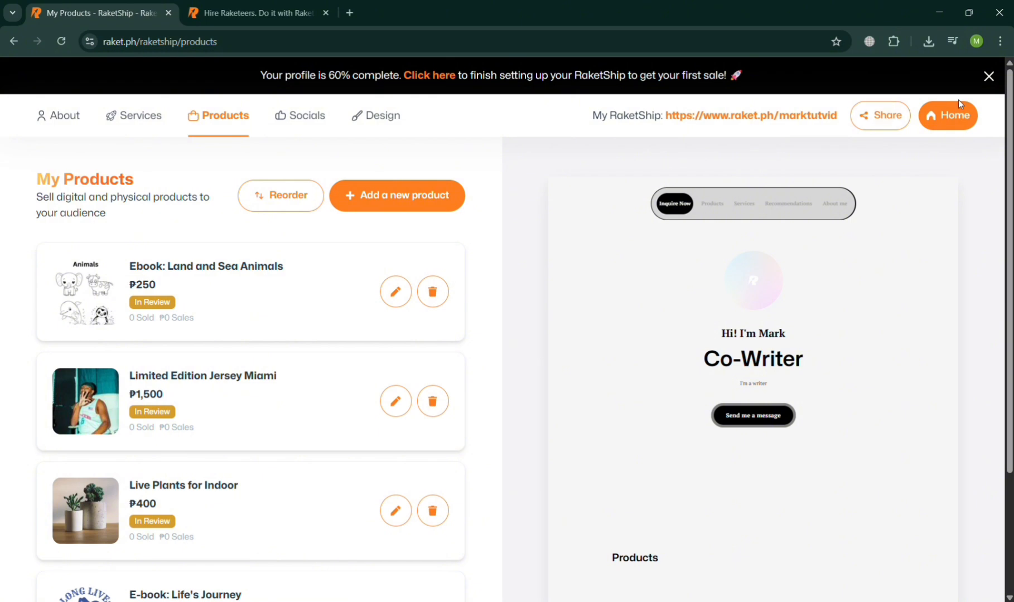
Go back to the Raketeer Dashboard, check the active orders in Orders, and return to the dashboard
click(8, 39)
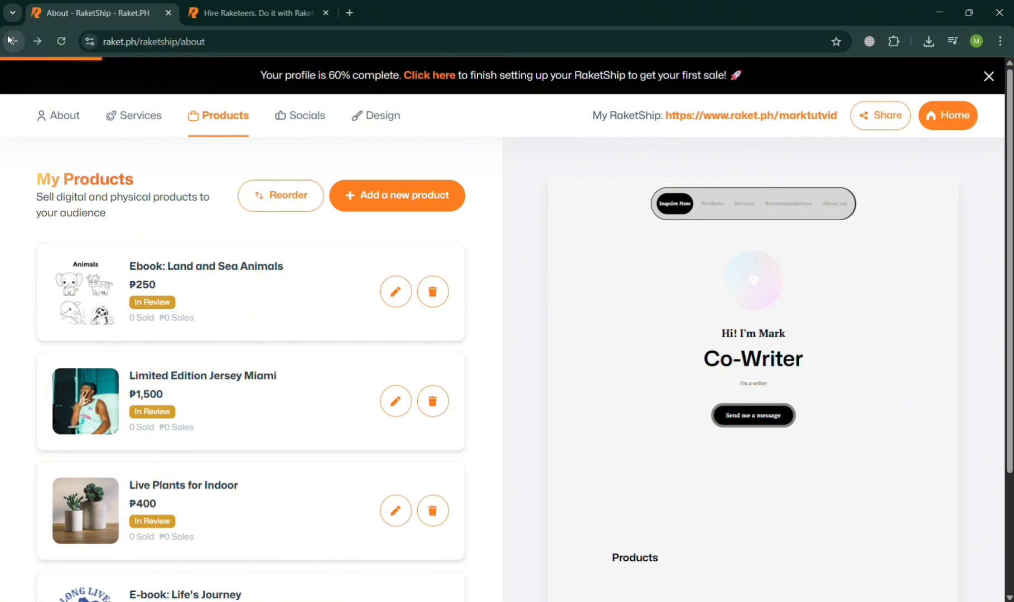
click(10, 40)
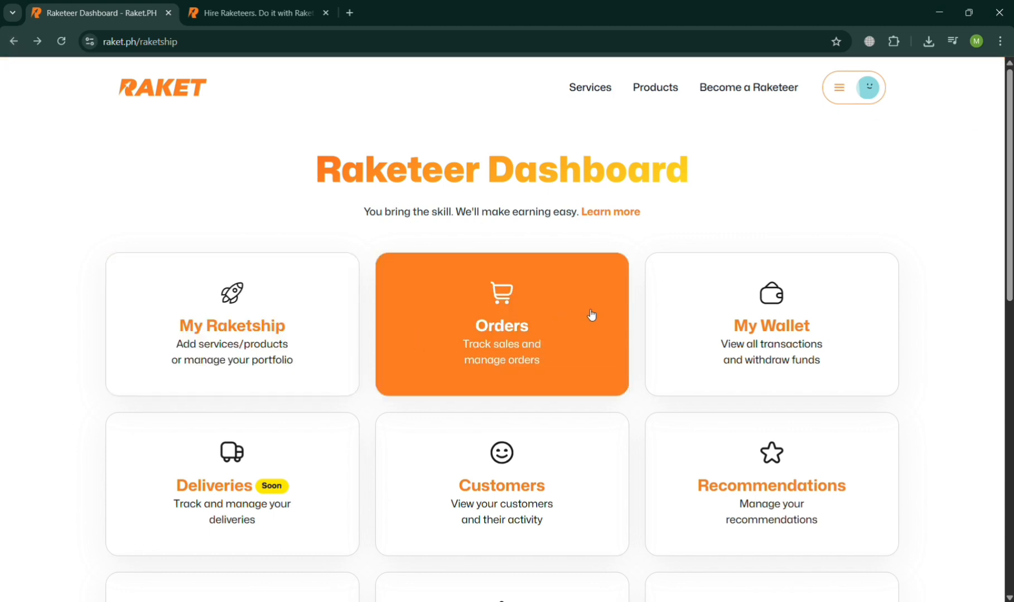
click(592, 315)
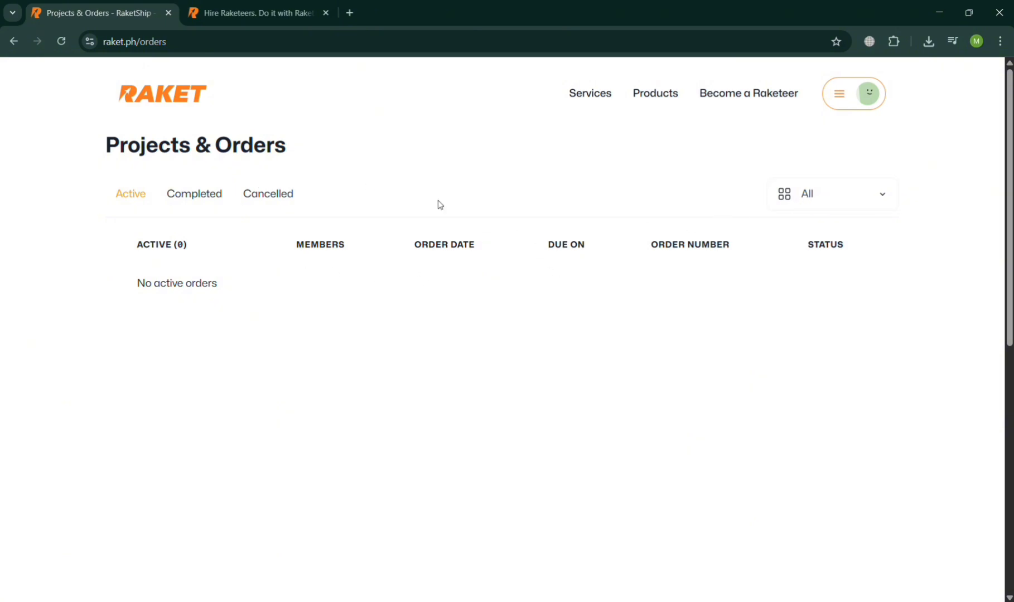
click(12, 45)
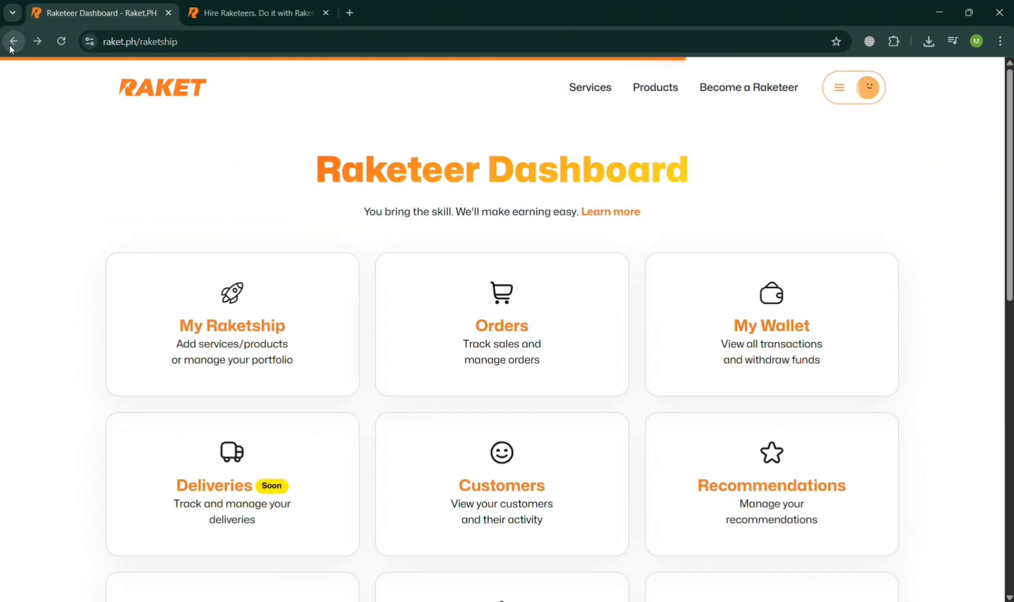
Review the balances, clearing period, platform fees and transactions in My Wallet, and return to the Raketeer Dashboard
click(821, 368)
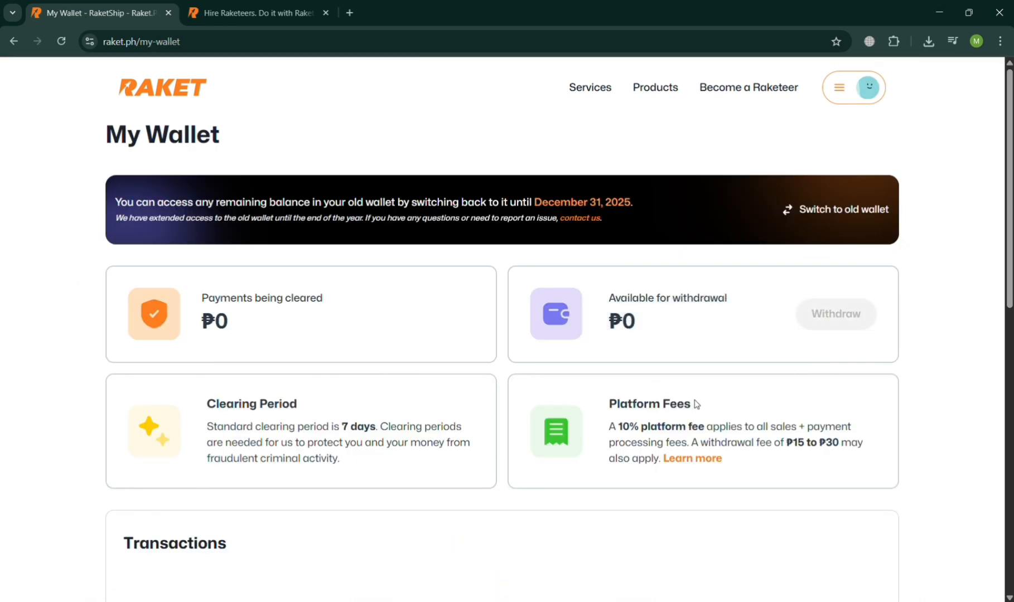
scroll(696, 405, down, 5)
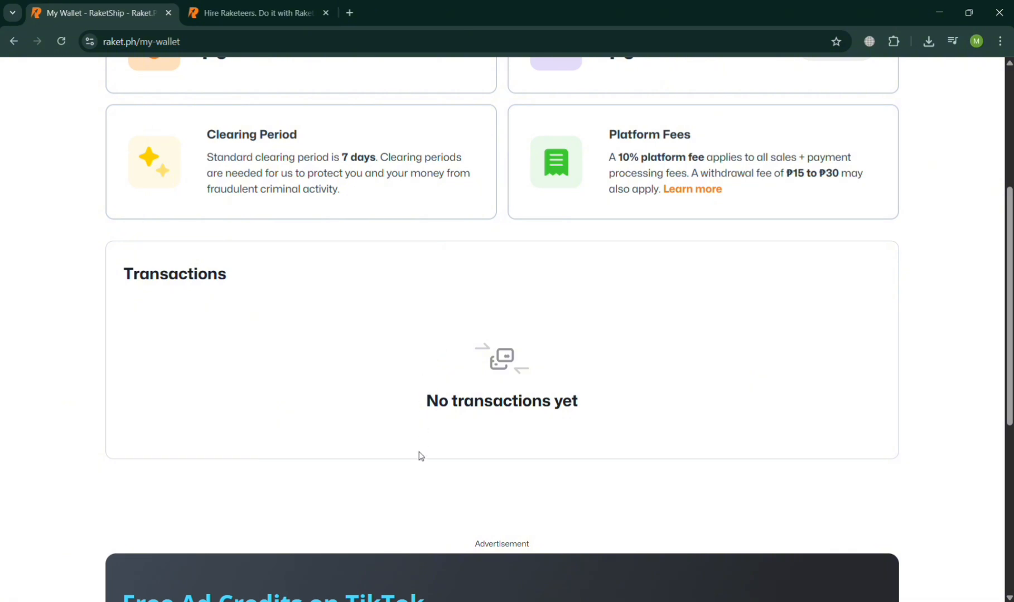
scroll(419, 456, down, 7)
scroll(419, 455, up, 12)
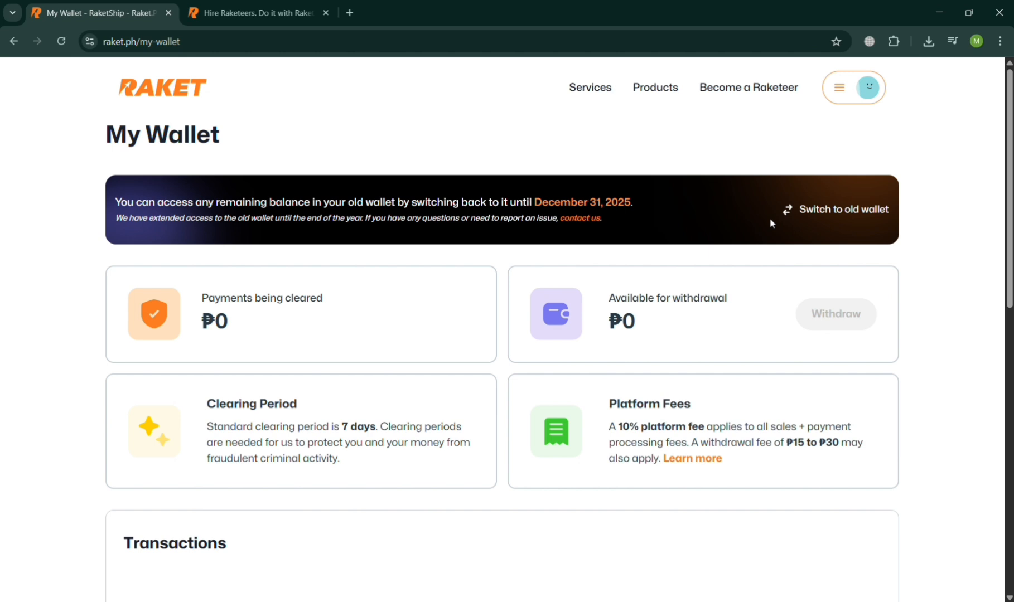
click(14, 42)
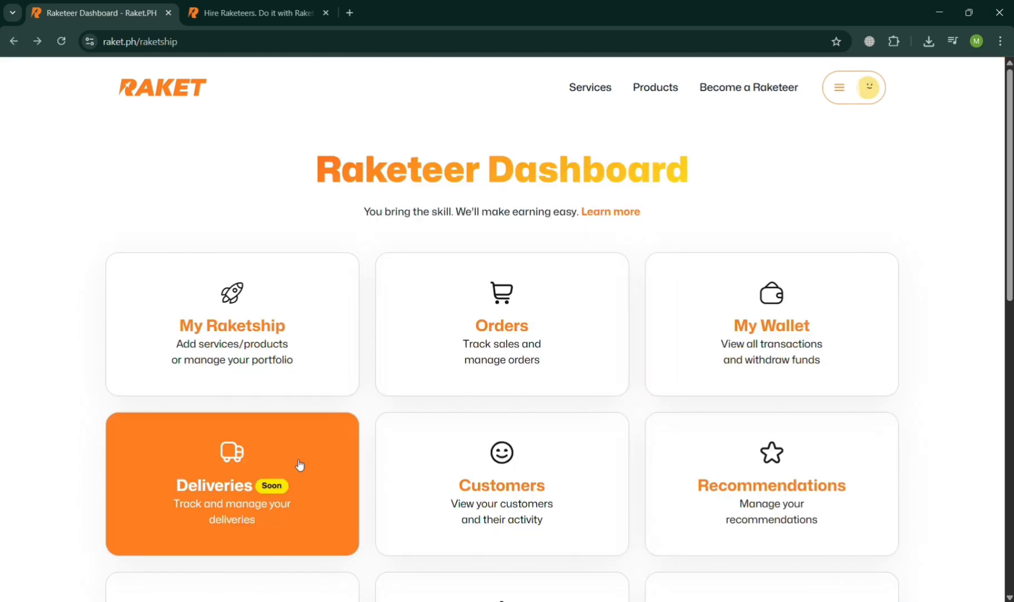
View the Customers list from the Raketeer Dashboard and return to the dashboard
scroll(319, 502, down, 2)
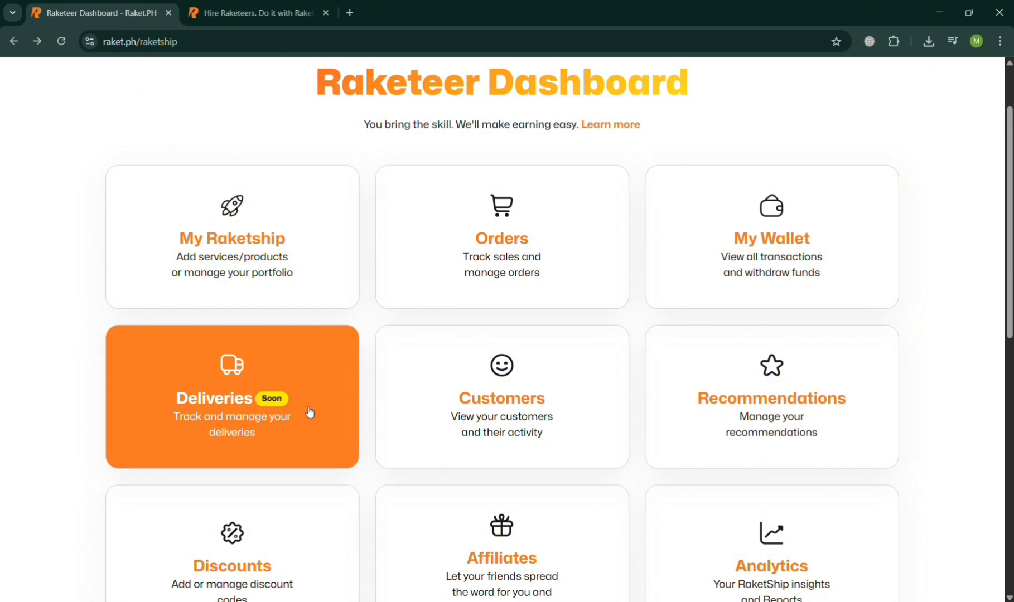
click(506, 400)
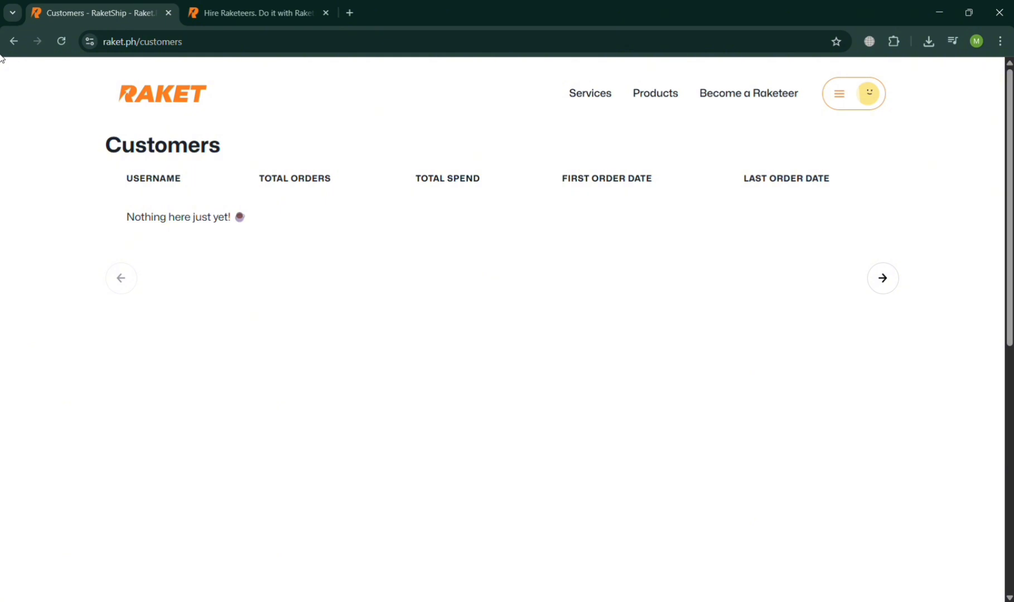
click(13, 41)
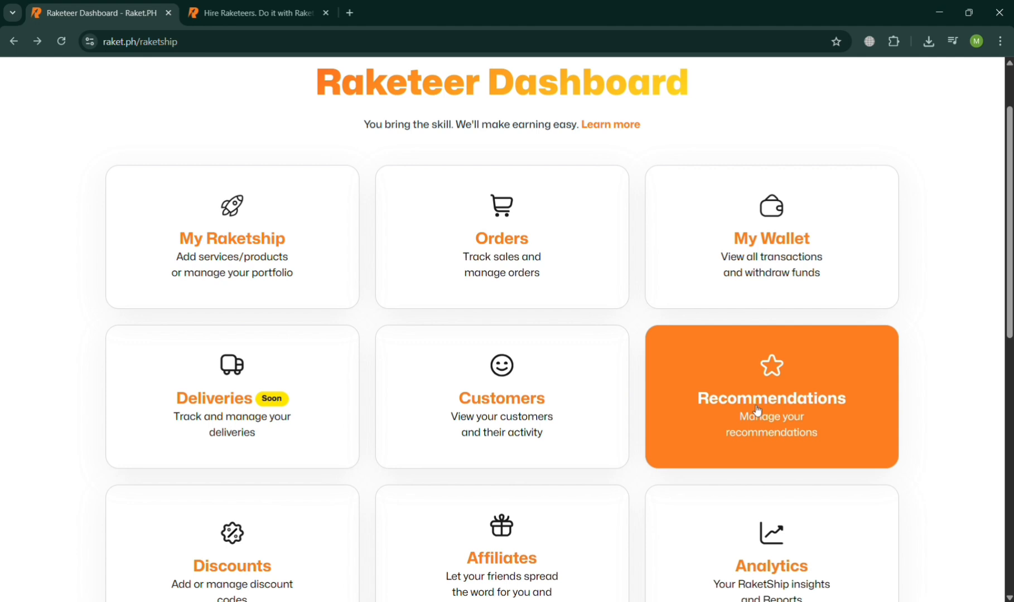
Open Discounts, inspect the Create Discount form without creating a code, and return to the Raketeer Dashboard
scroll(747, 410, down, 3)
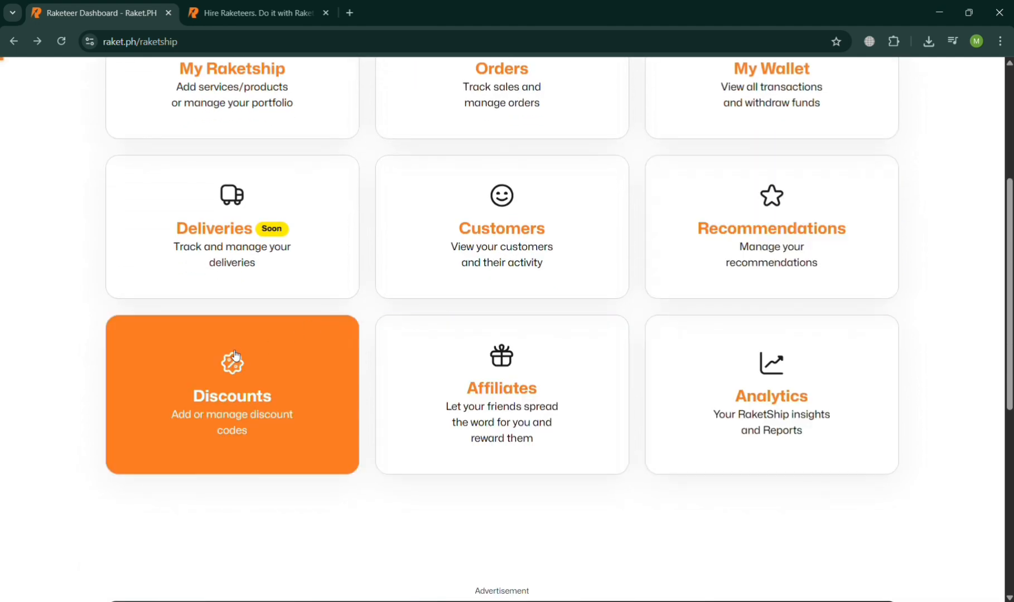
click(236, 356)
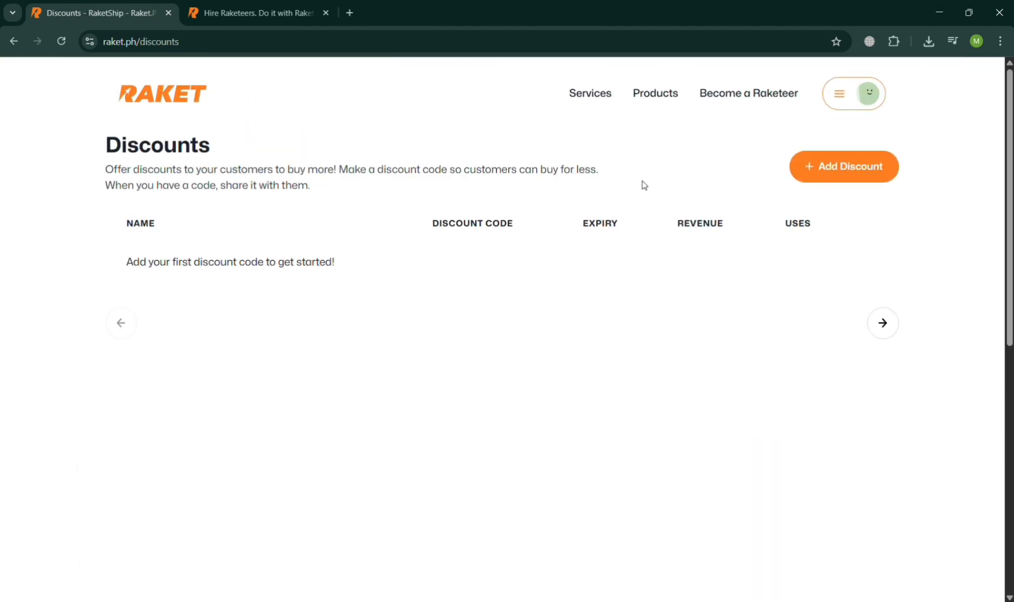
click(863, 177)
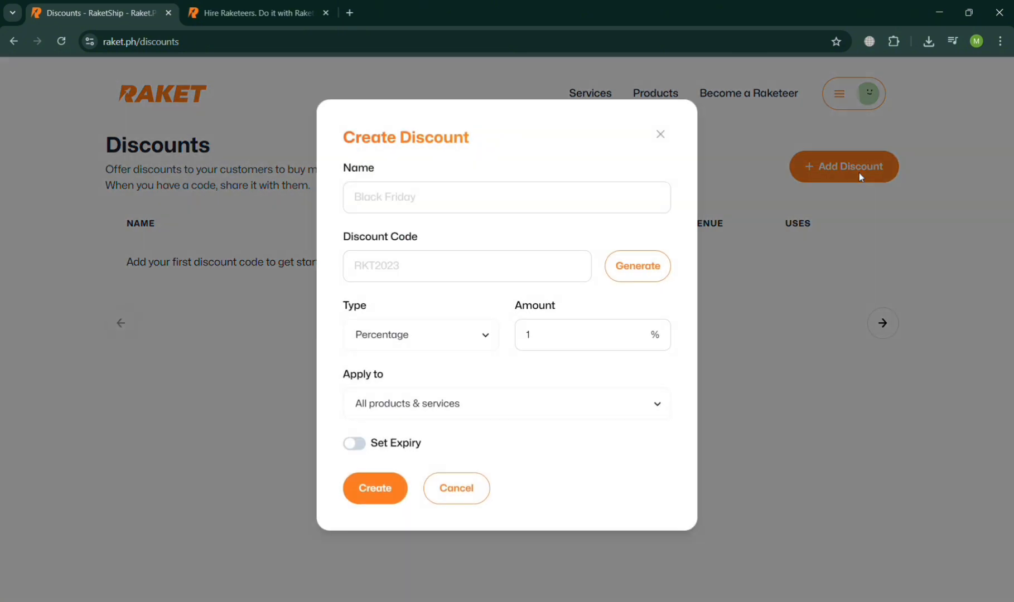
click(584, 194)
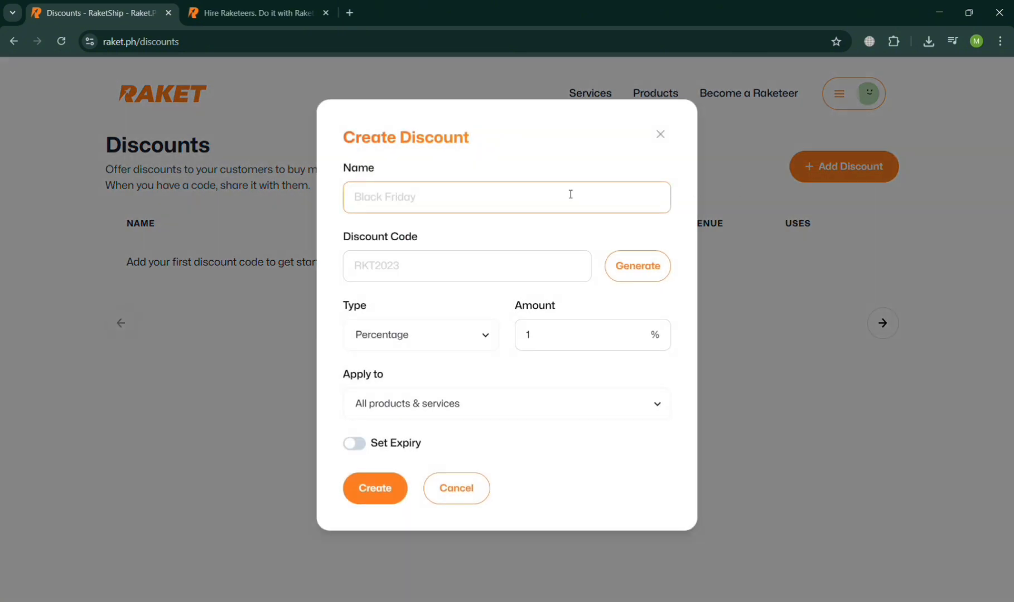
click(660, 134)
click(14, 40)
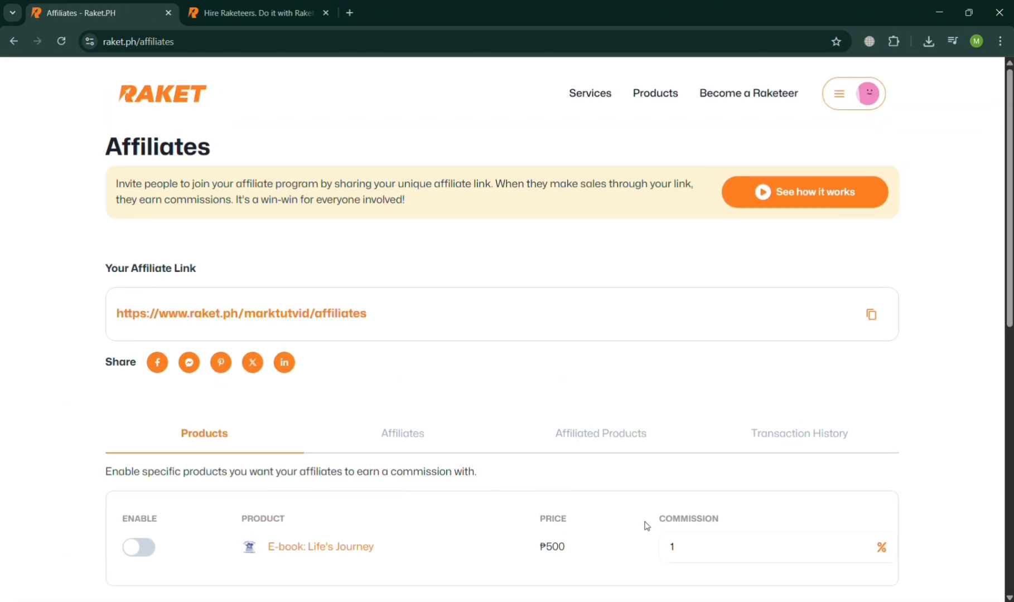
Set the affiliate commission for E-book: Life's Journey to 10%, look over the Affiliates page and return to the dashboard
click(697, 541)
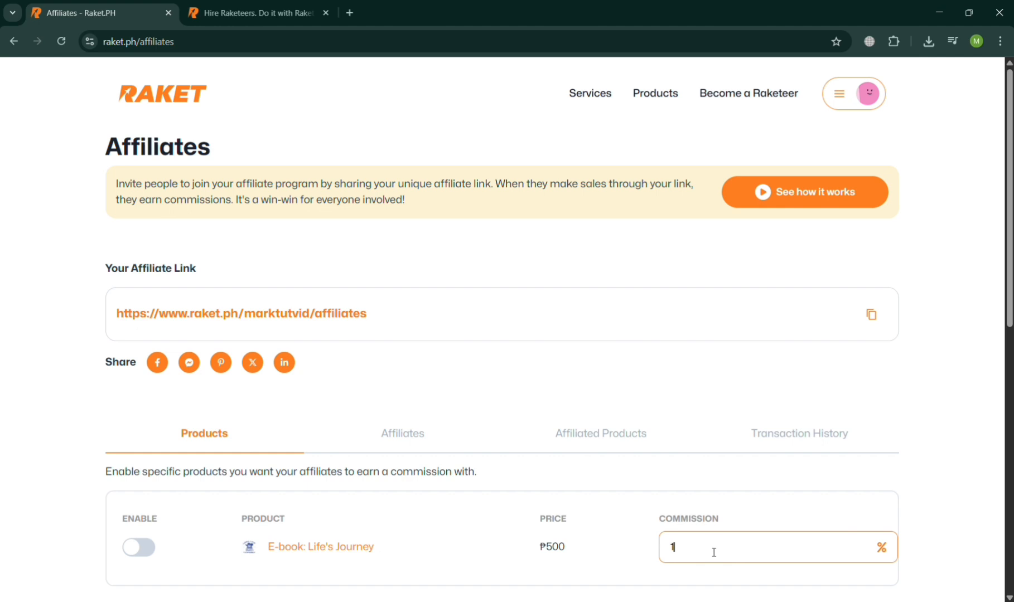
text(0)
click(749, 516)
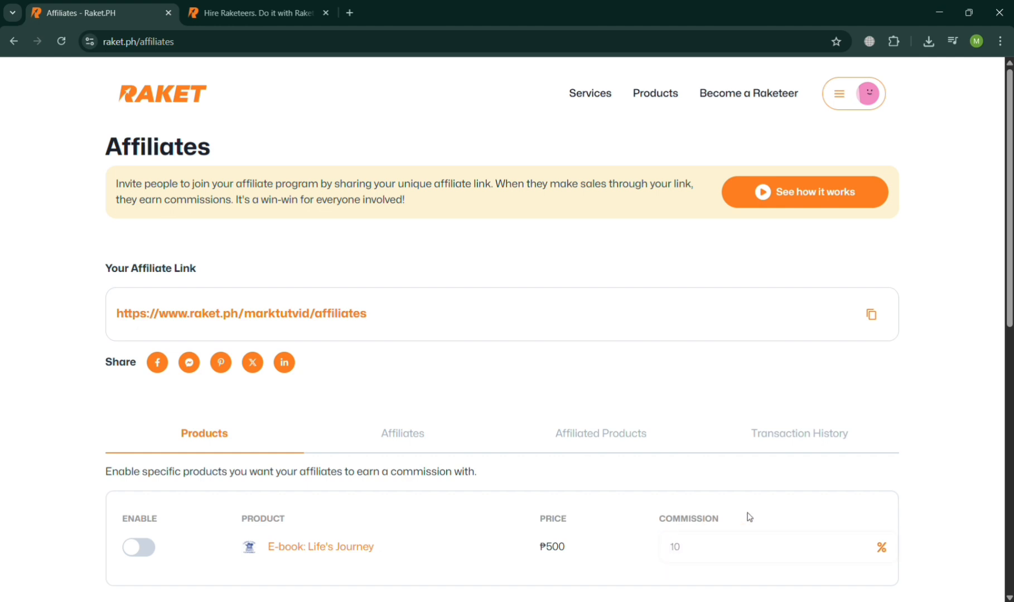
scroll(748, 516, down, 3)
scroll(713, 427, up, 3)
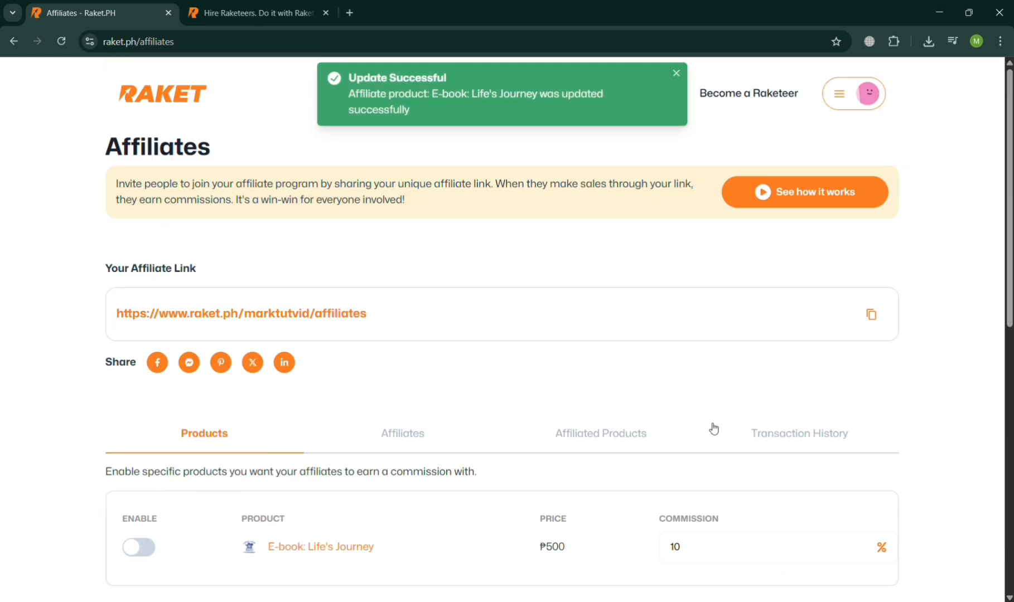
click(10, 41)
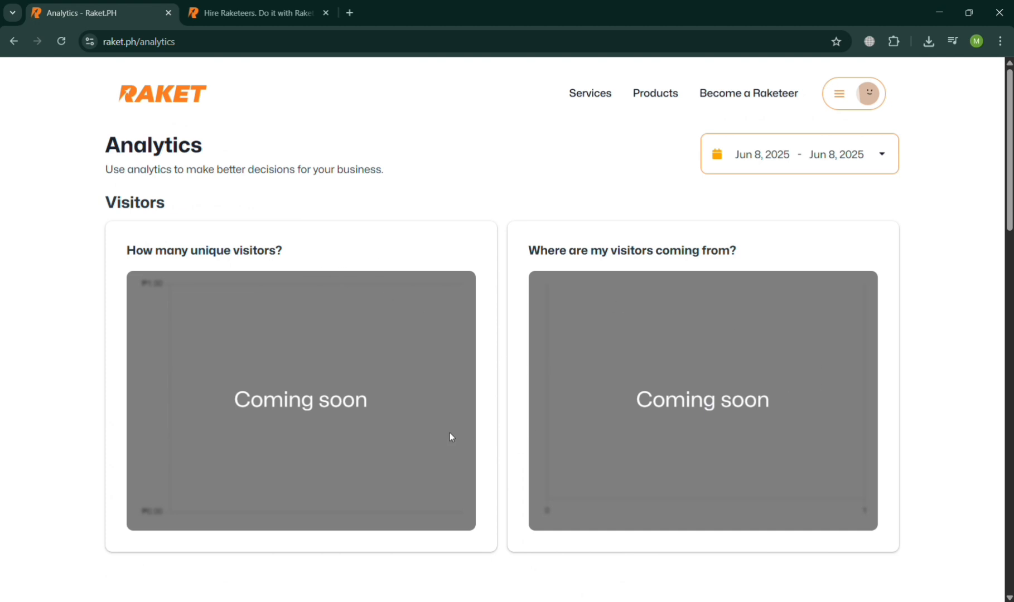
Examine the visitor and sales charts in Analytics and return to the top of the Raketeer Dashboard
scroll(450, 437, down, 10)
scroll(450, 437, up, 3)
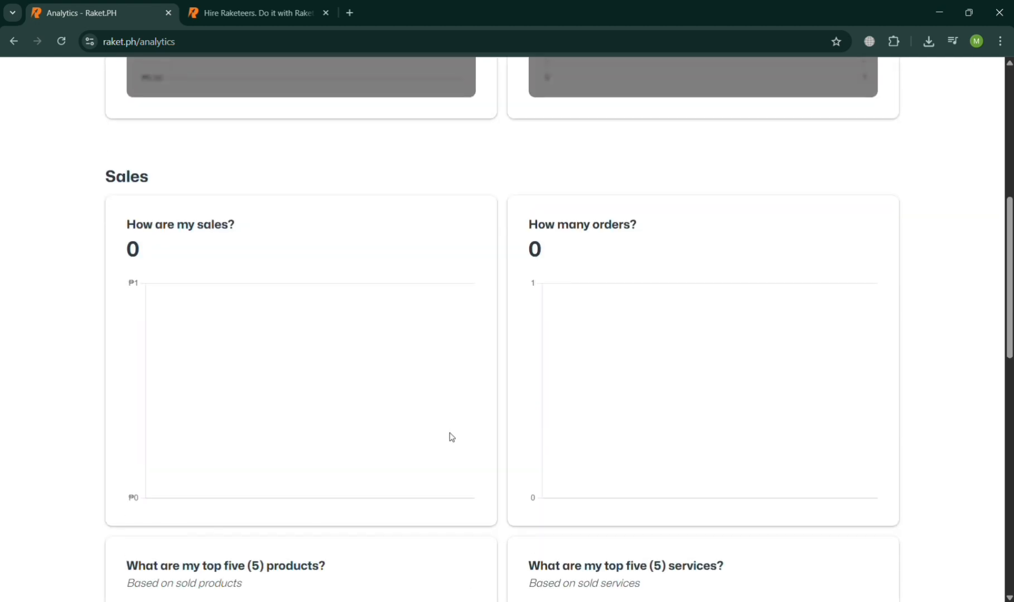
scroll(450, 437, down, 13)
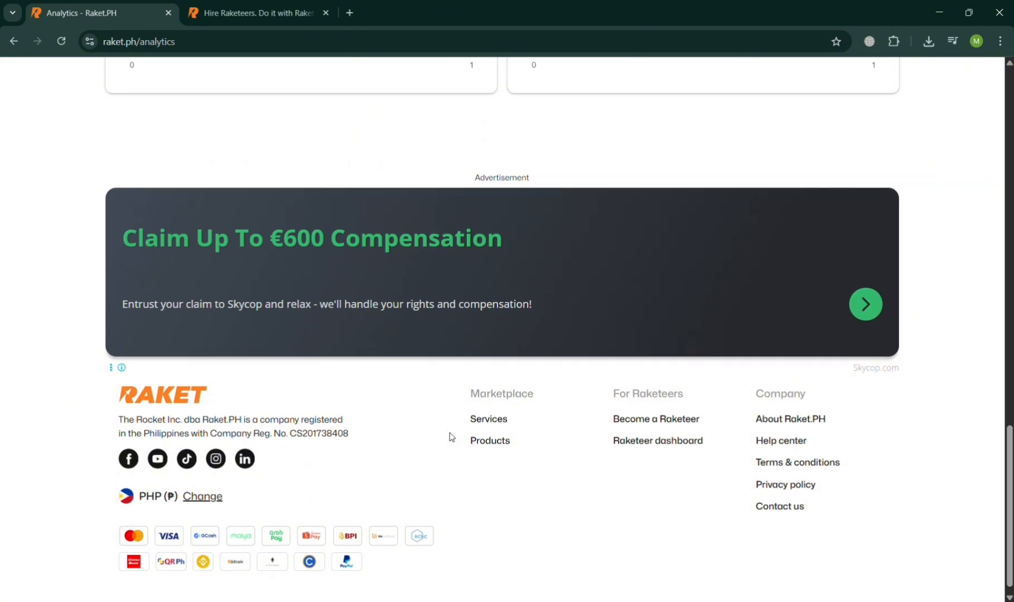
scroll(451, 437, up, 20)
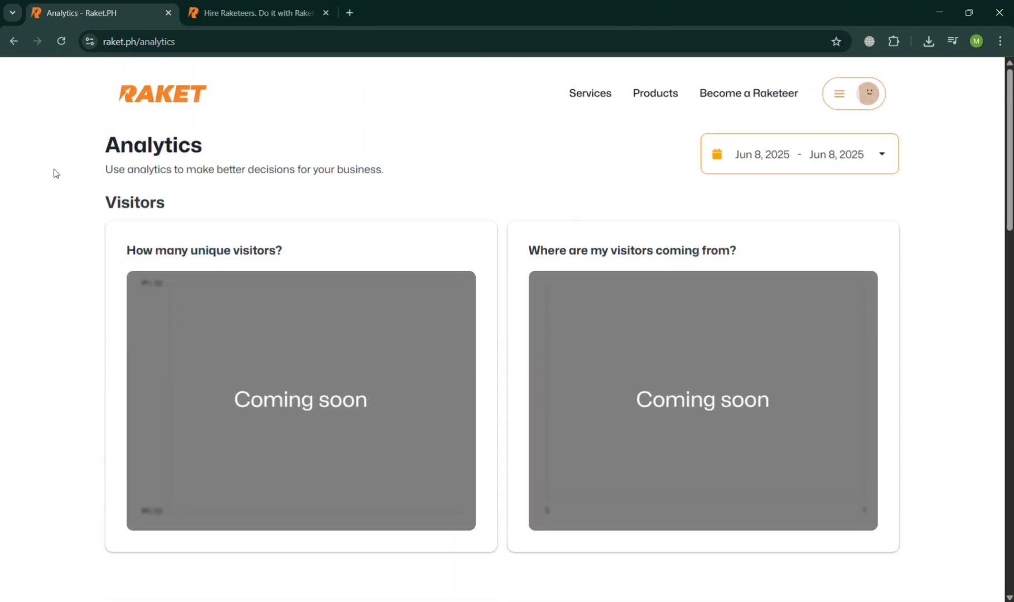
click(13, 42)
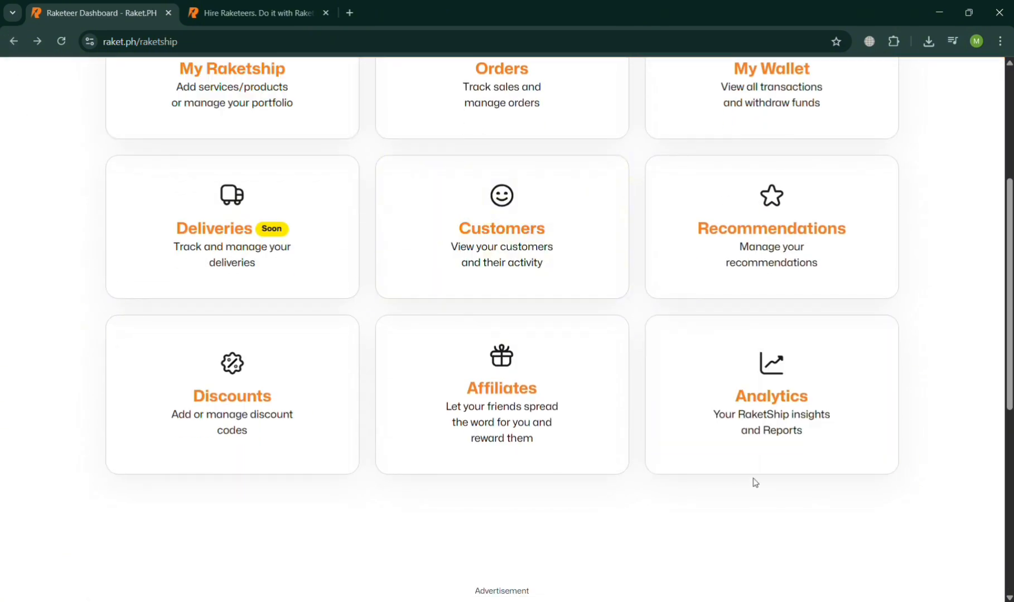
scroll(794, 384, up, 5)
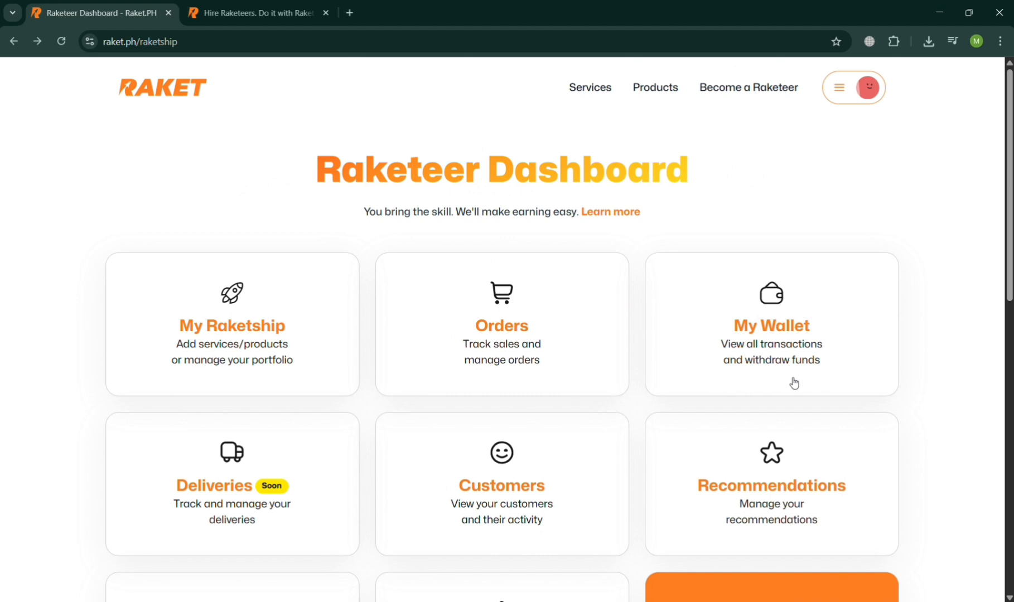